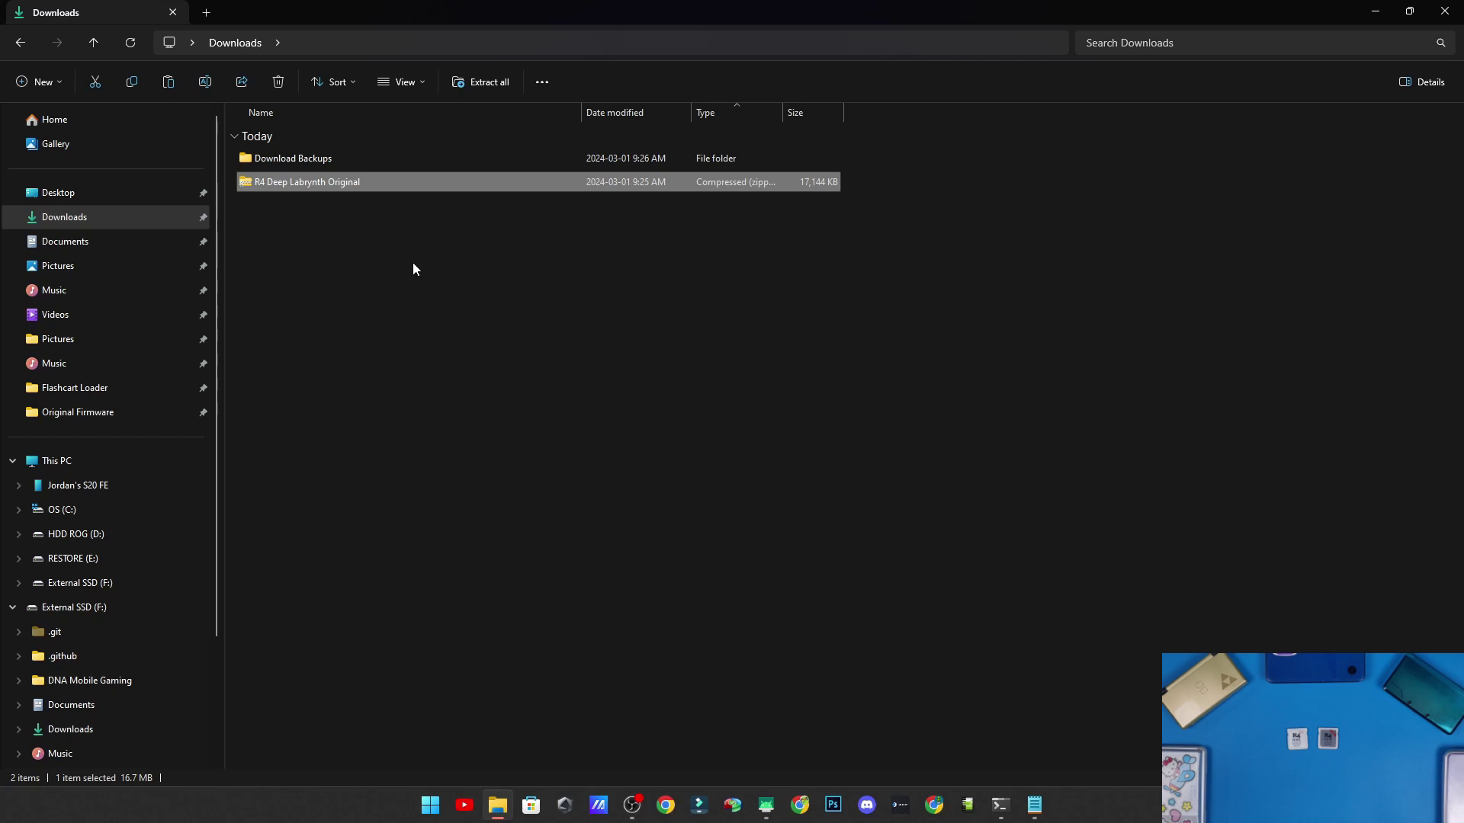
Step: Extract the R4 Deep Labrynth Original zip archive into a folder of the same name in Downloads
right_click(308, 181)
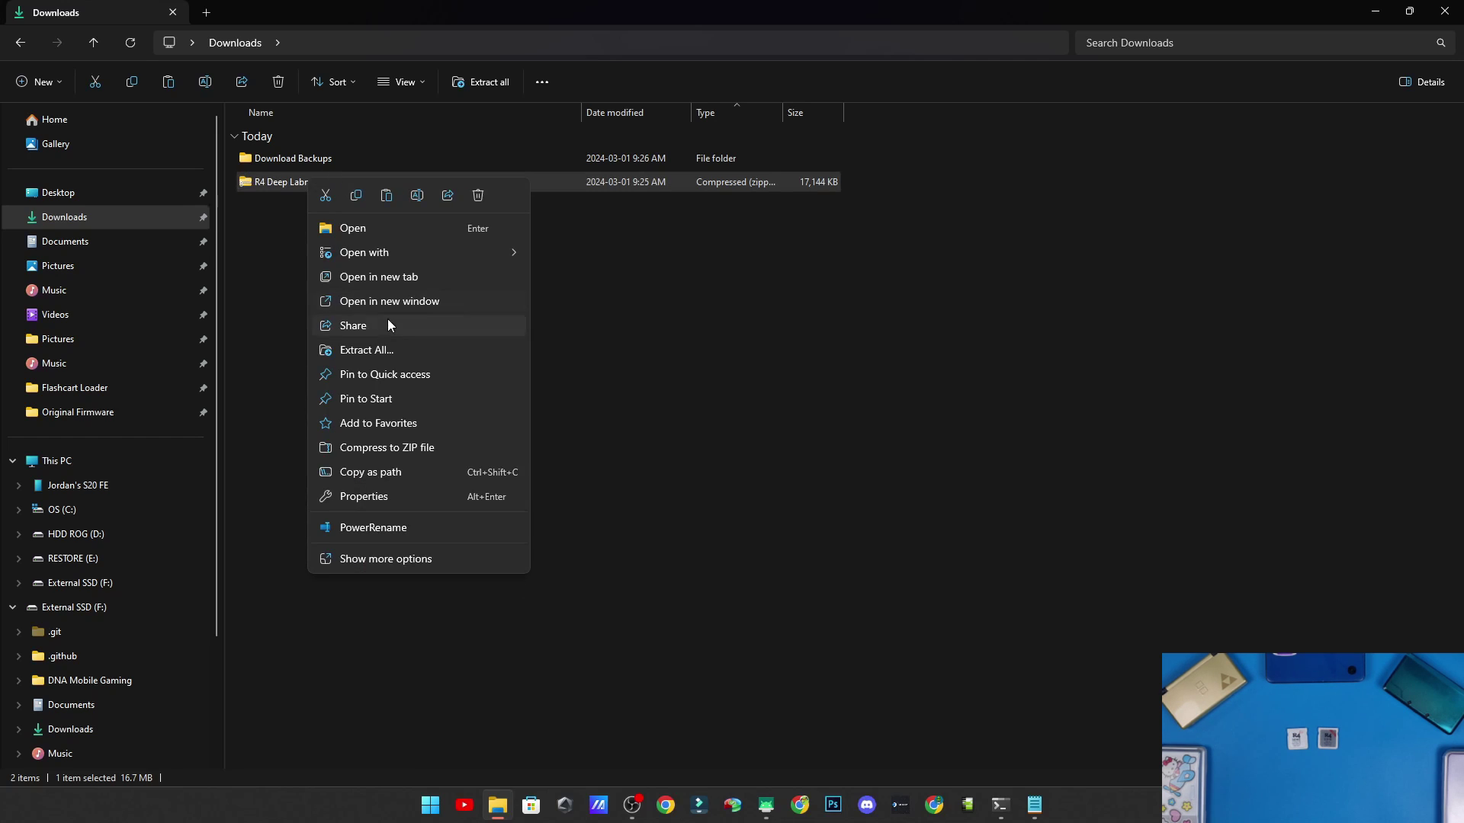
left_click(358, 349)
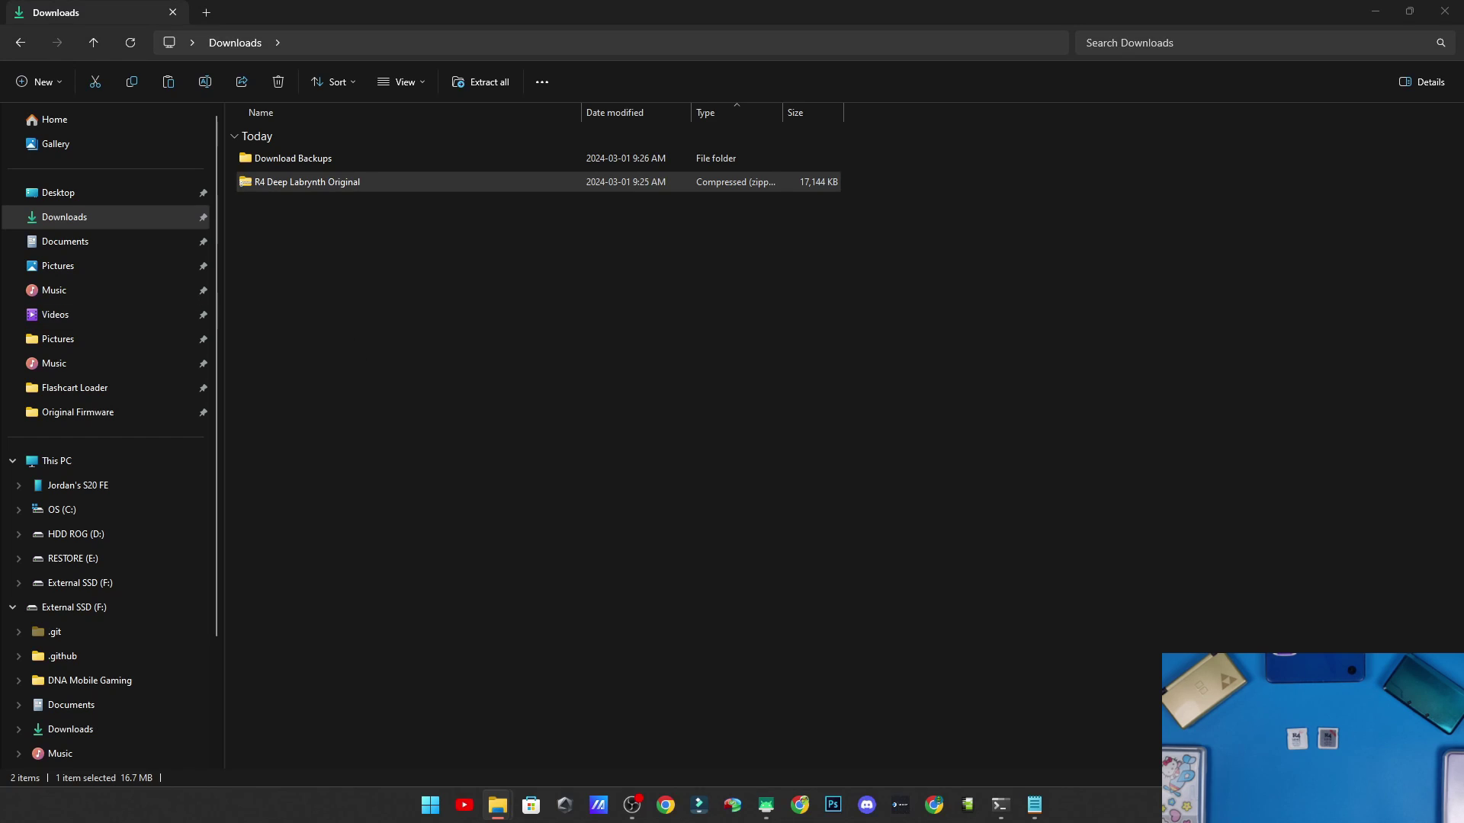
left_click_drag(548, 180, 821, 209)
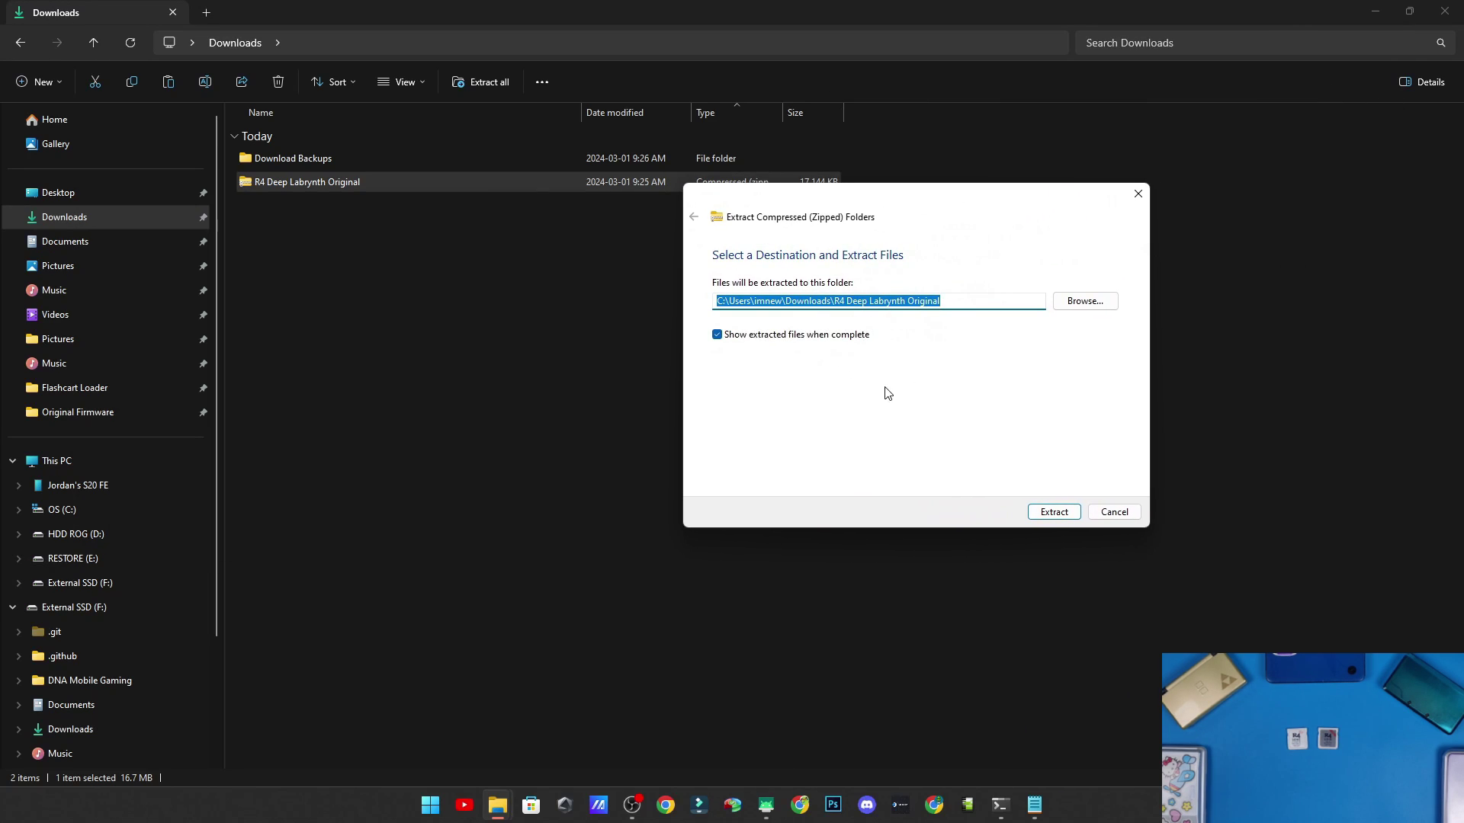
left_click(1056, 515)
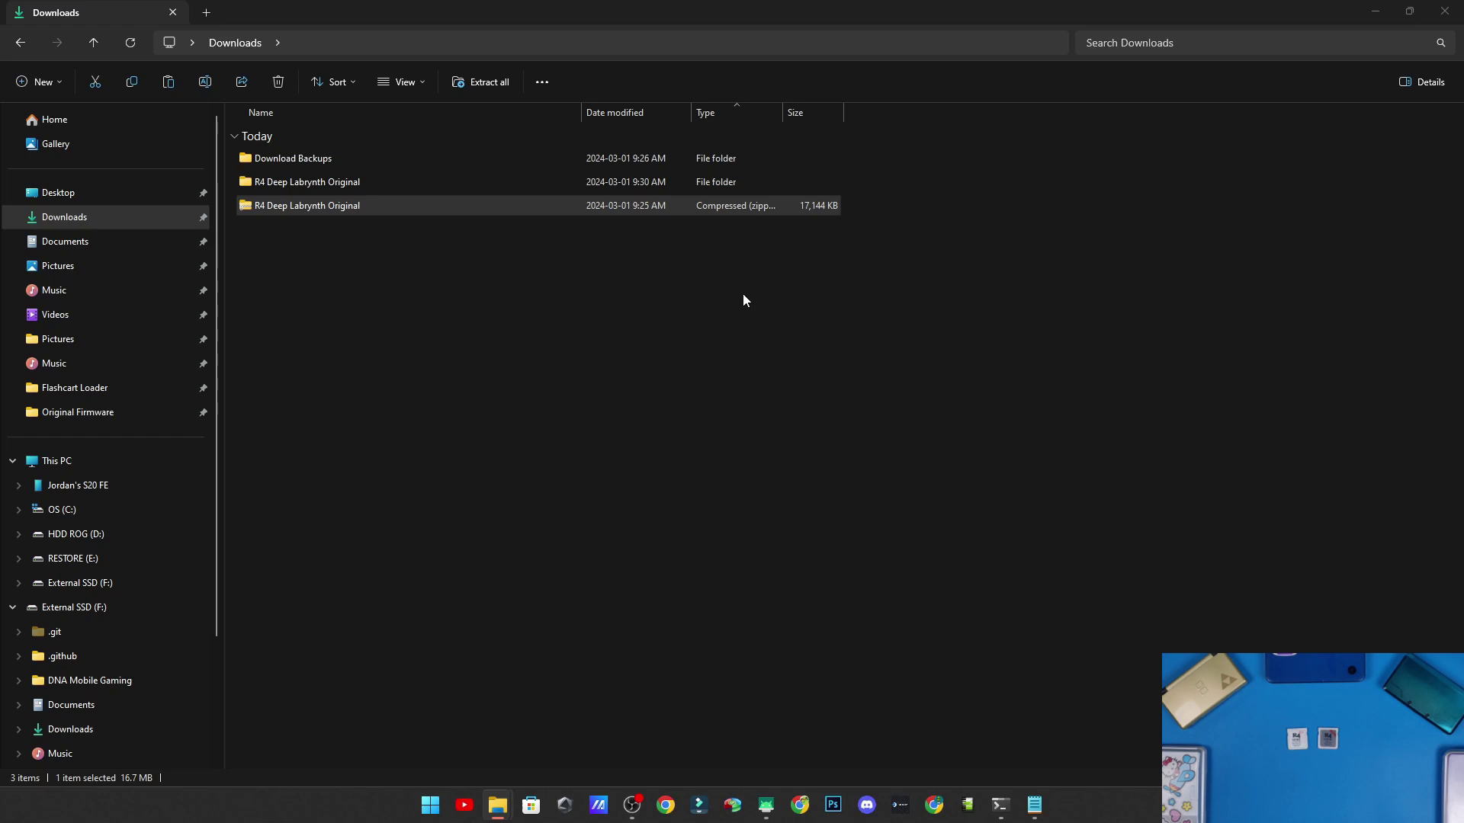
Step: Inspect the contents of the extracted R4 Deep Labrynth Original folder and of the R4 Smart (G:) drive
left_click(407, 180)
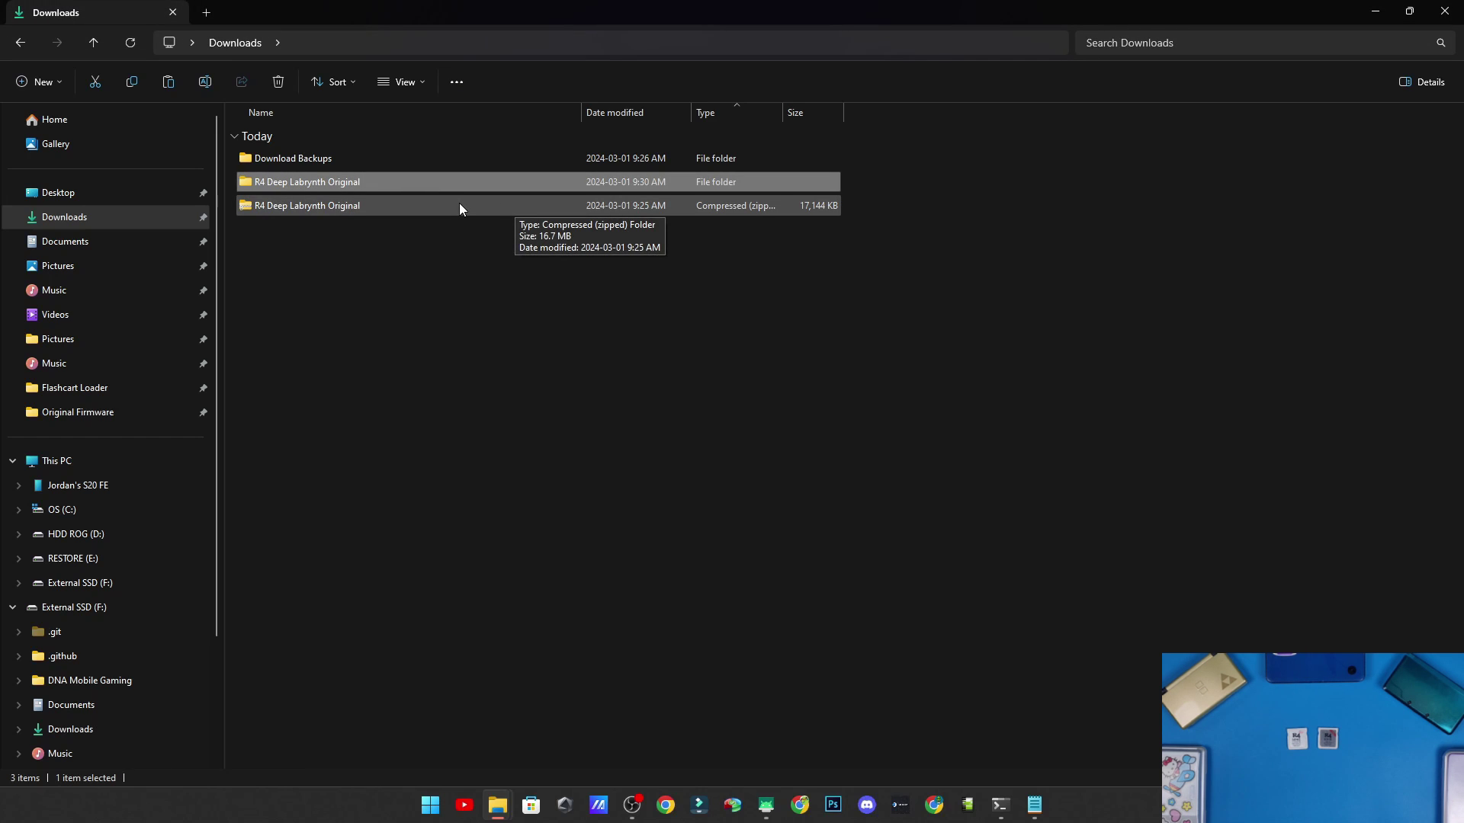
double_click(352, 183)
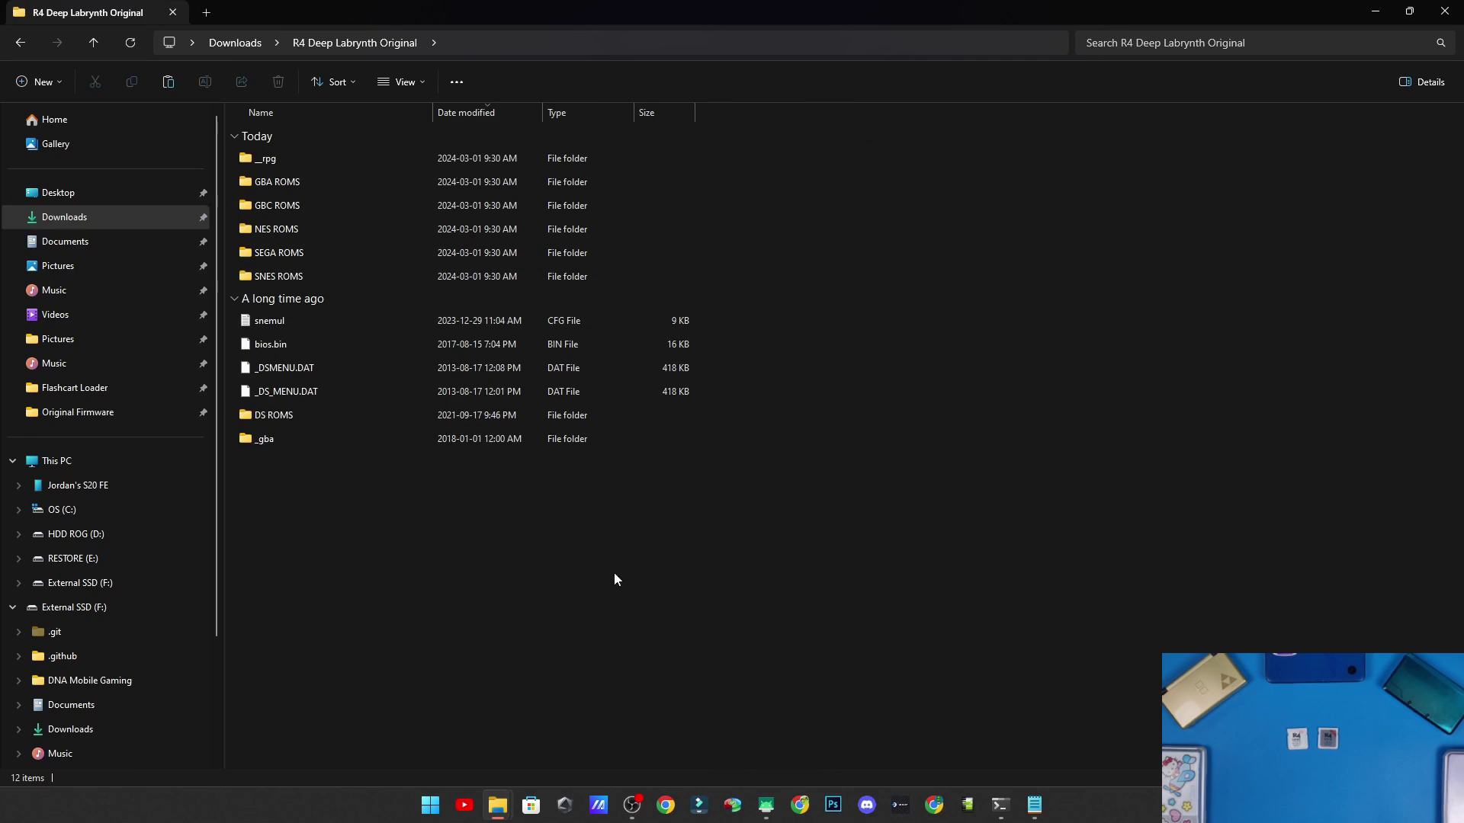
left_click_drag(401, 502, 200, 149)
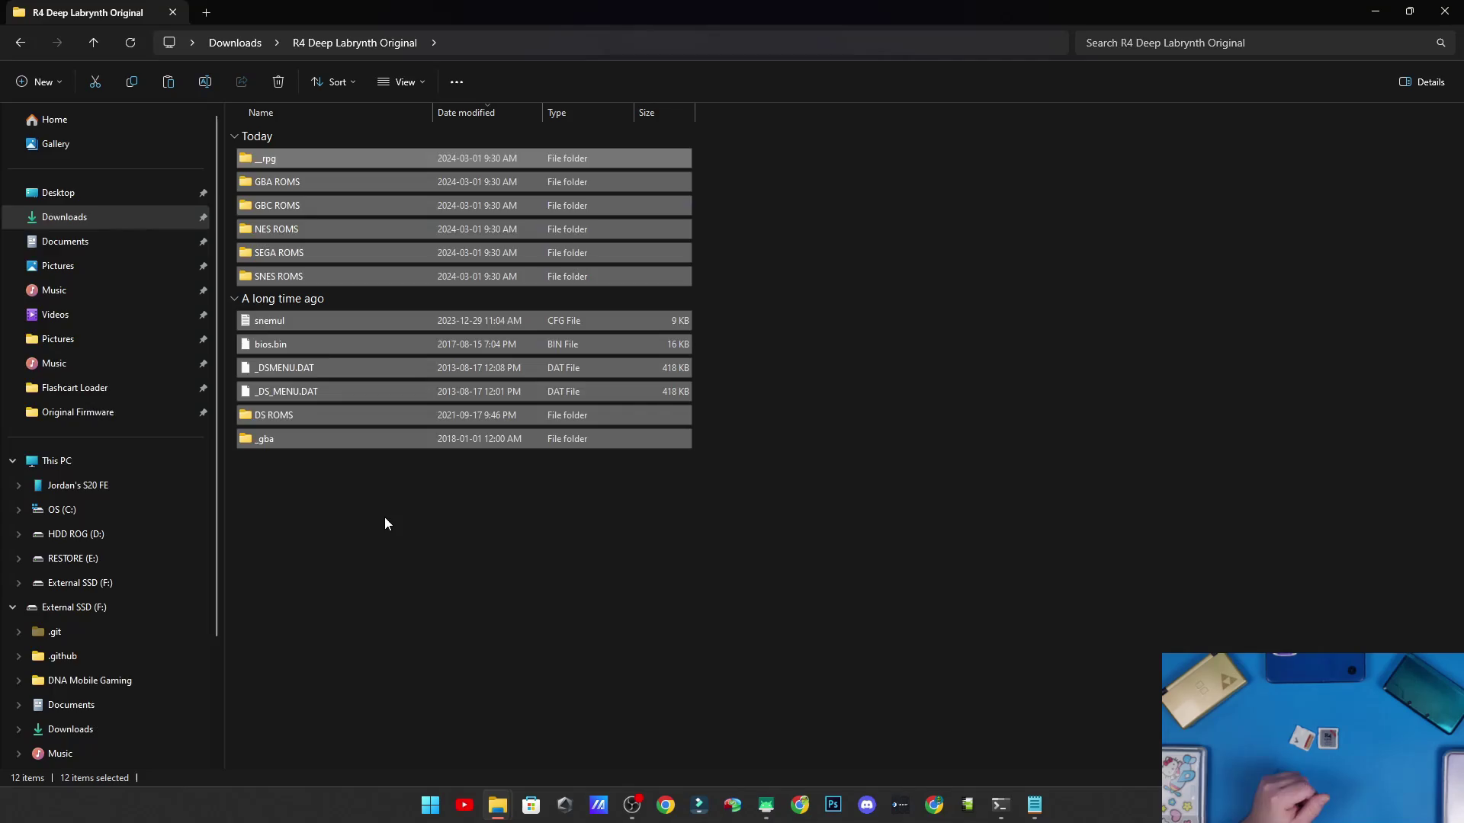
scroll(144, 660, "down", 5)
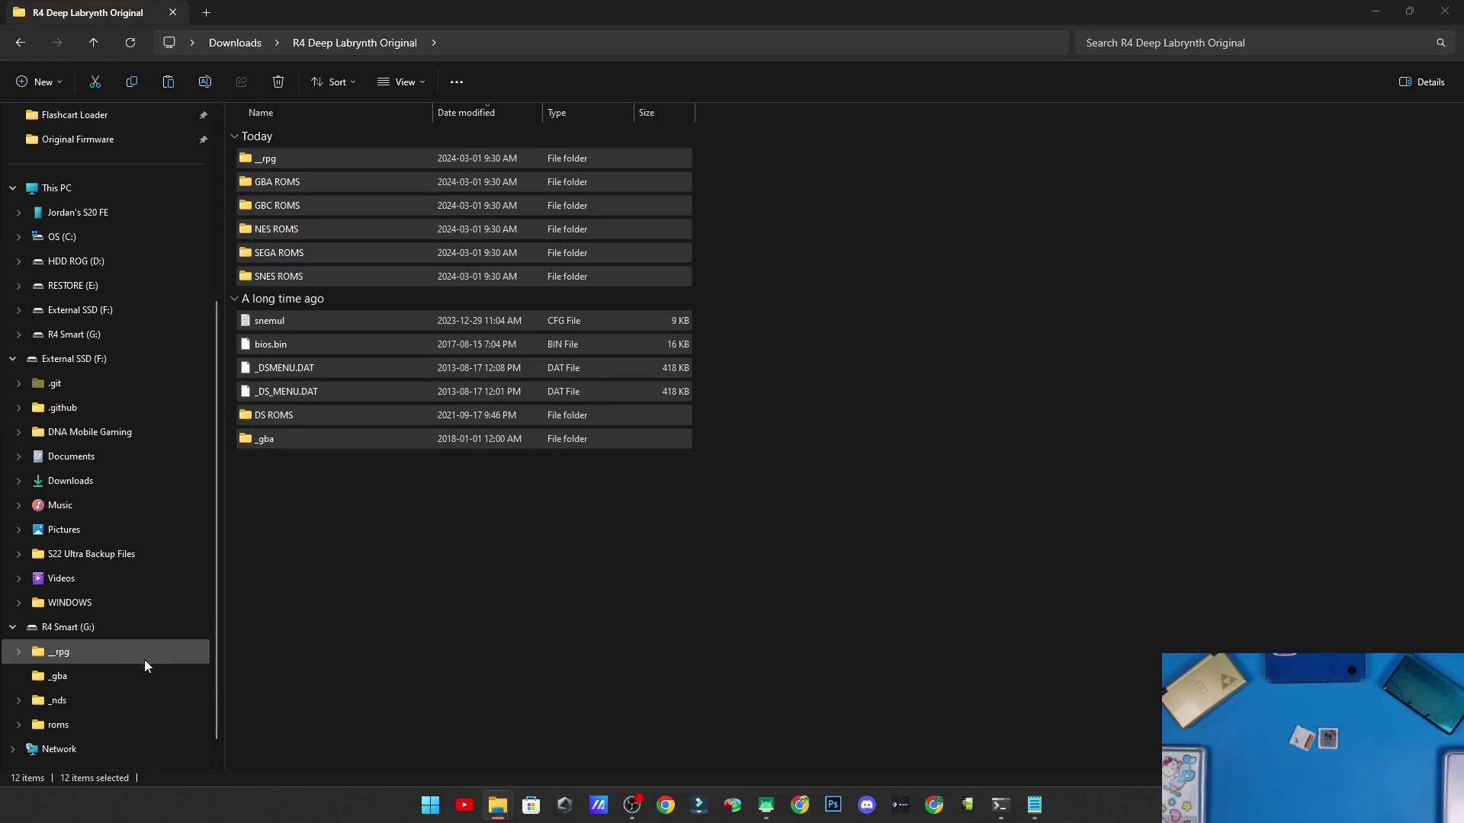
left_click(74, 627)
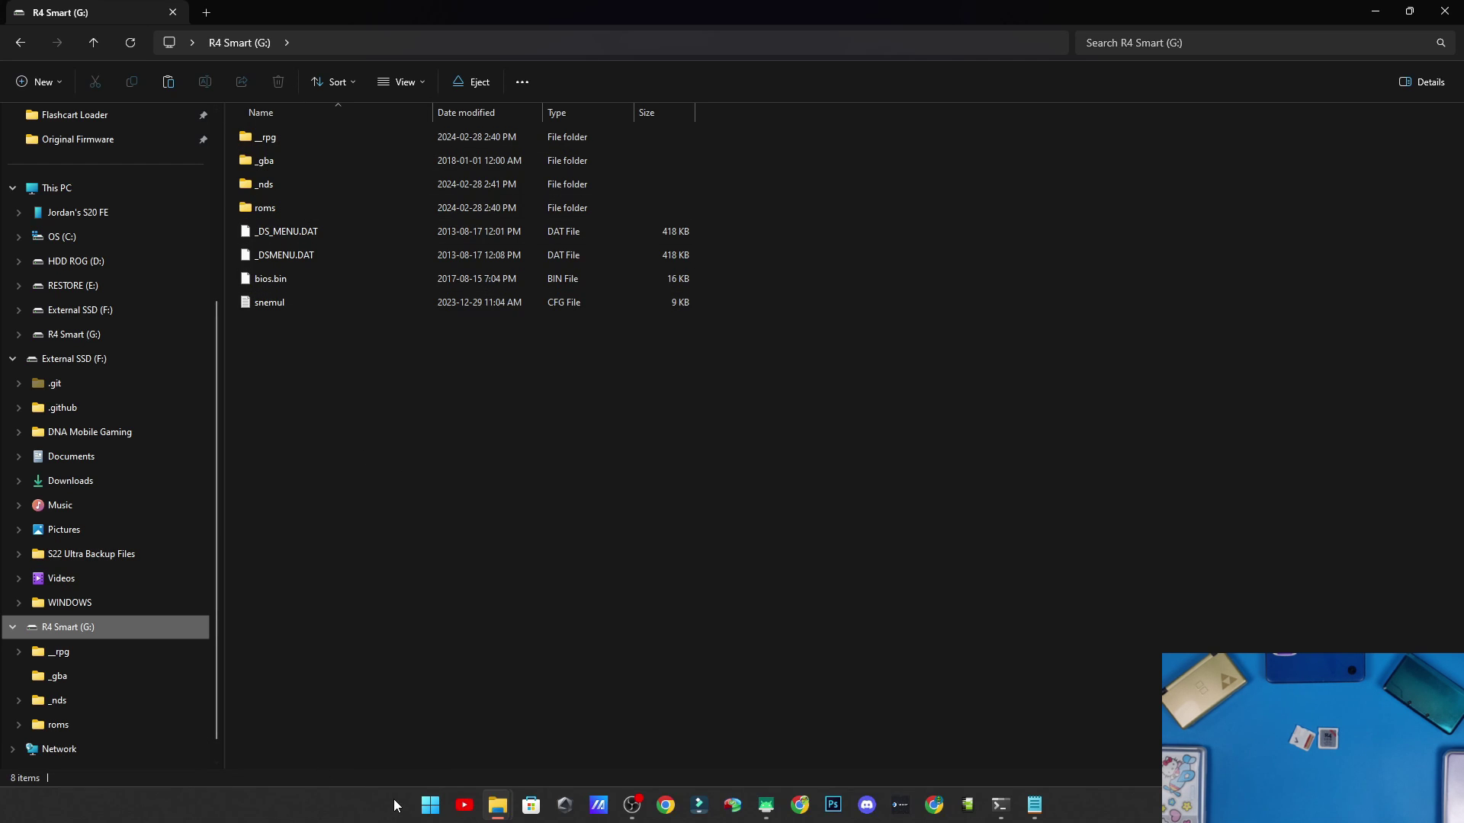
Step: Find and launch AOMEI Partition Assistant, and maximize its window
left_click(429, 805)
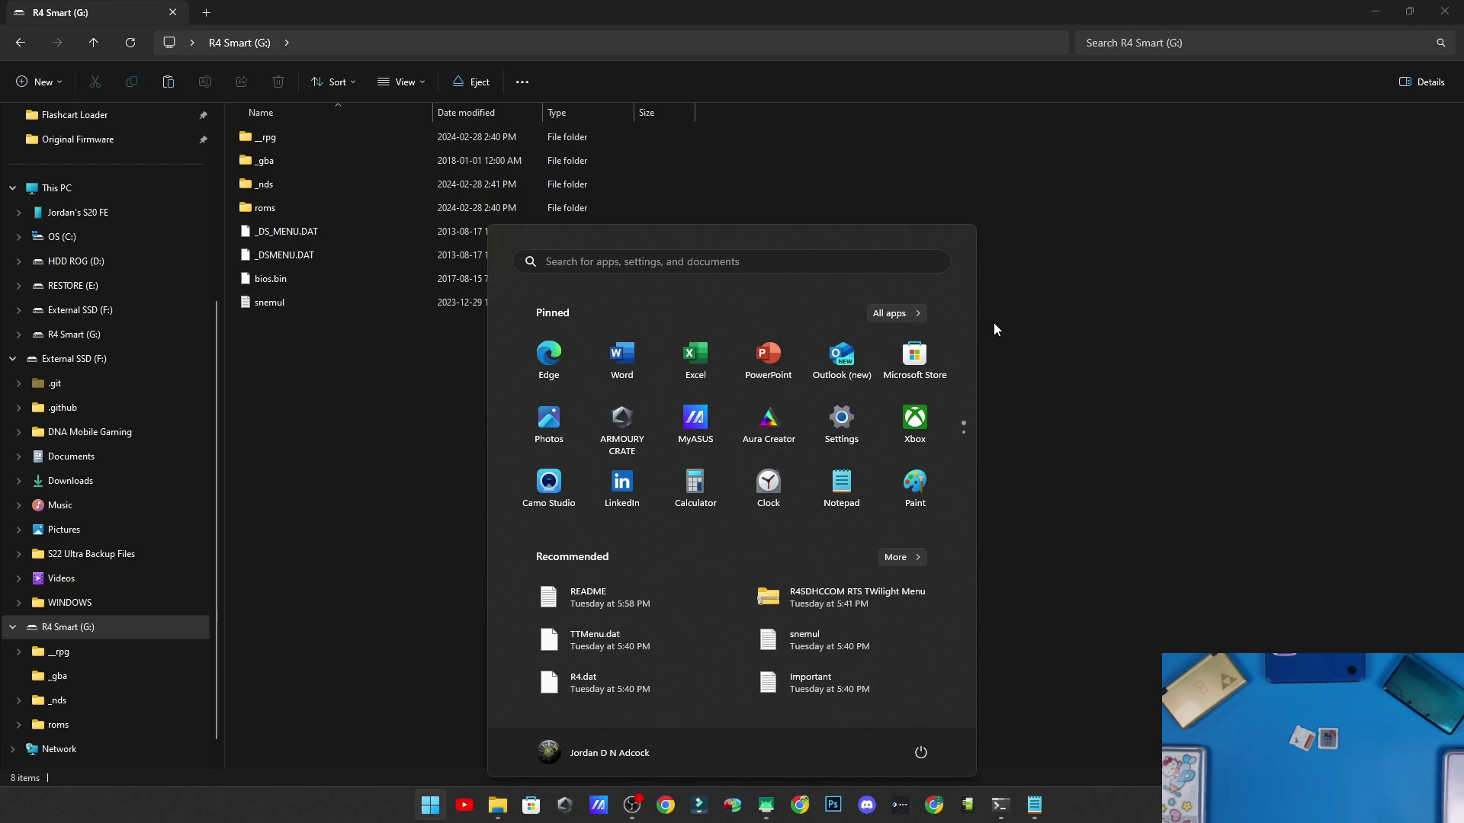
left_click(613, 262)
type("aom")
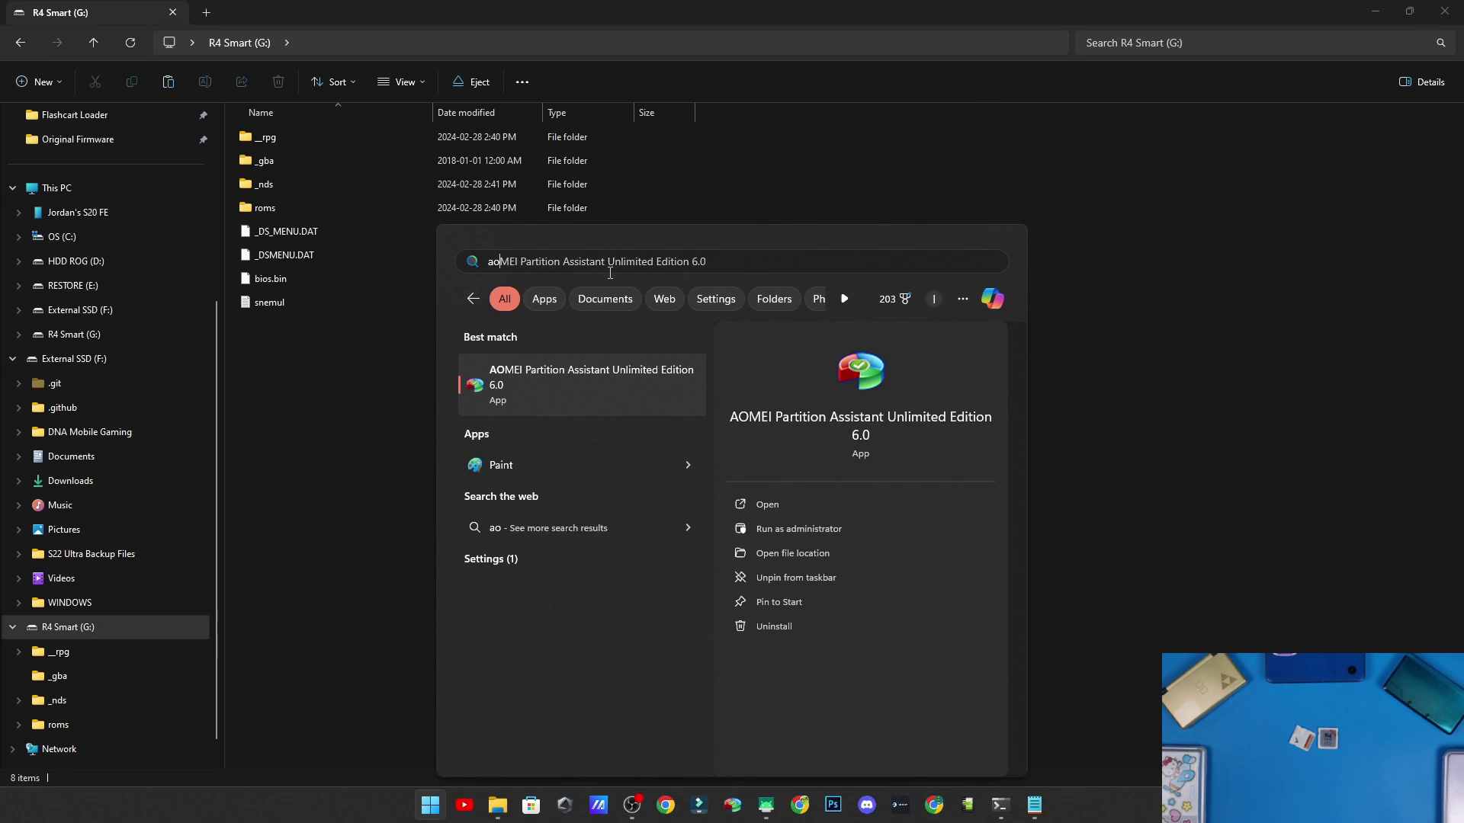
left_click(562, 387)
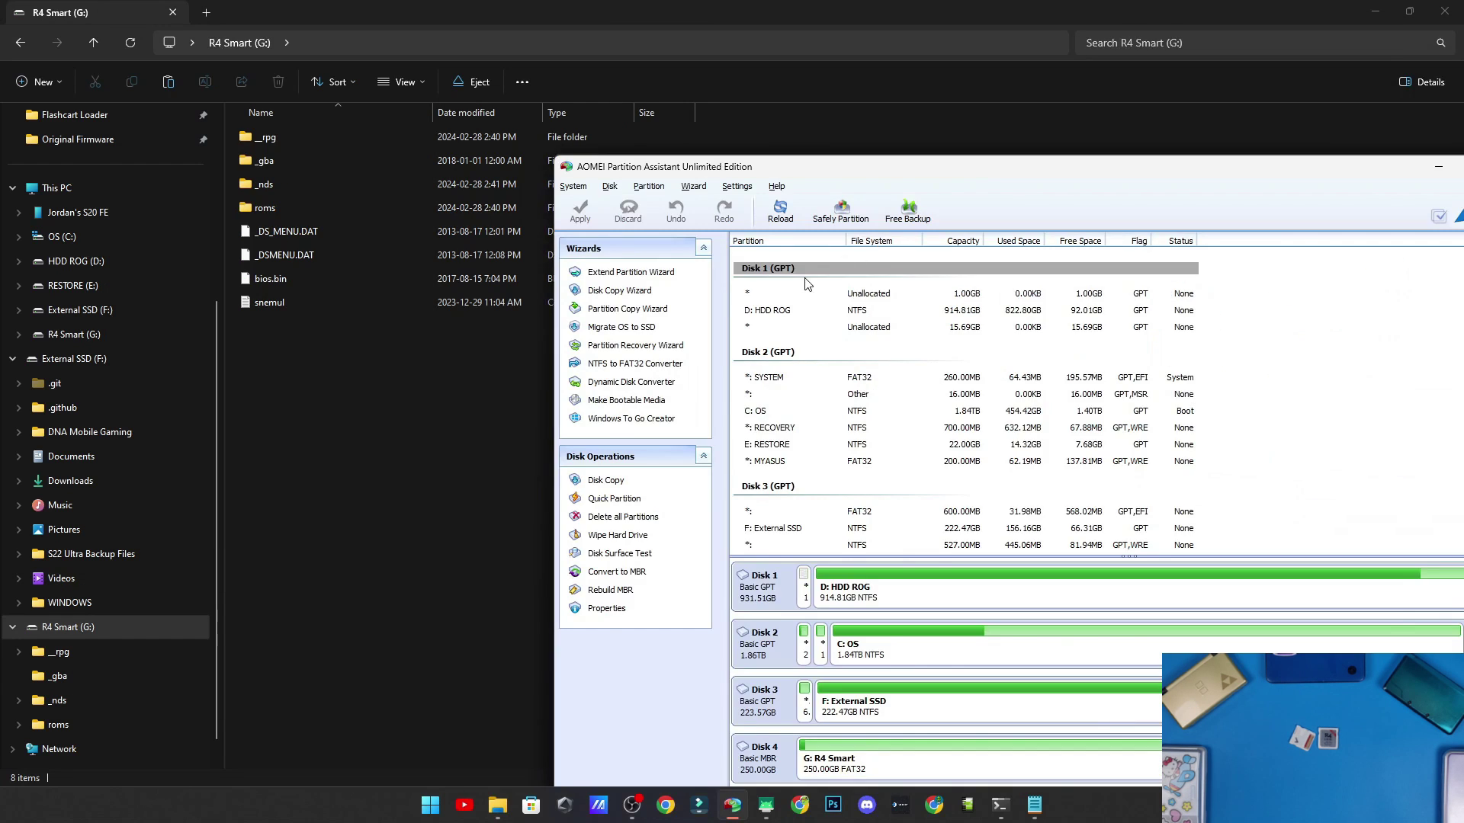
left_click_drag(949, 155, 736, 8)
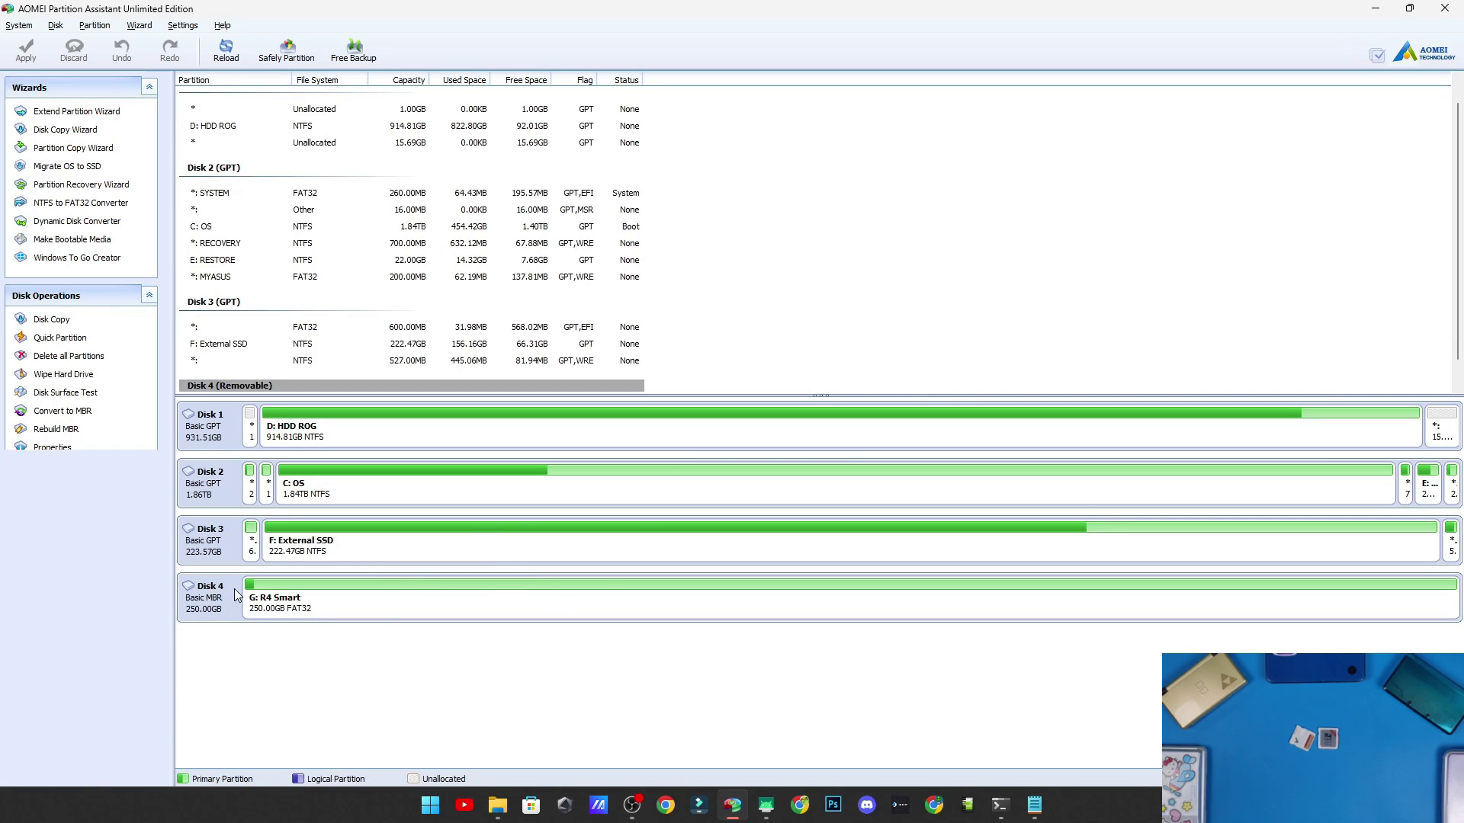
Step: Start formatting the G: R4 Smart partition on Disk 4 and set its partition label to R4 ORIG
left_click(284, 592)
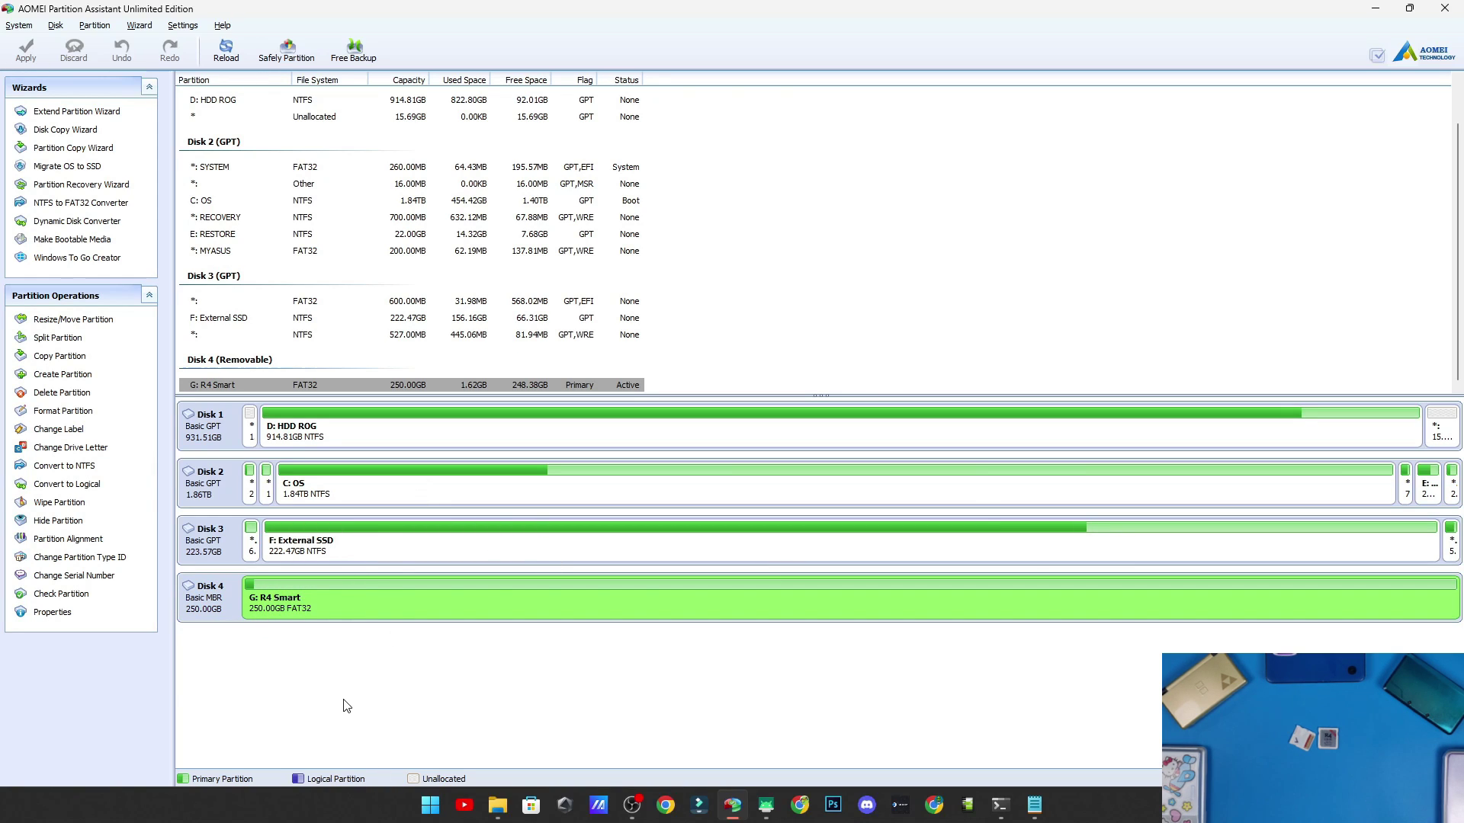
right_click(311, 610)
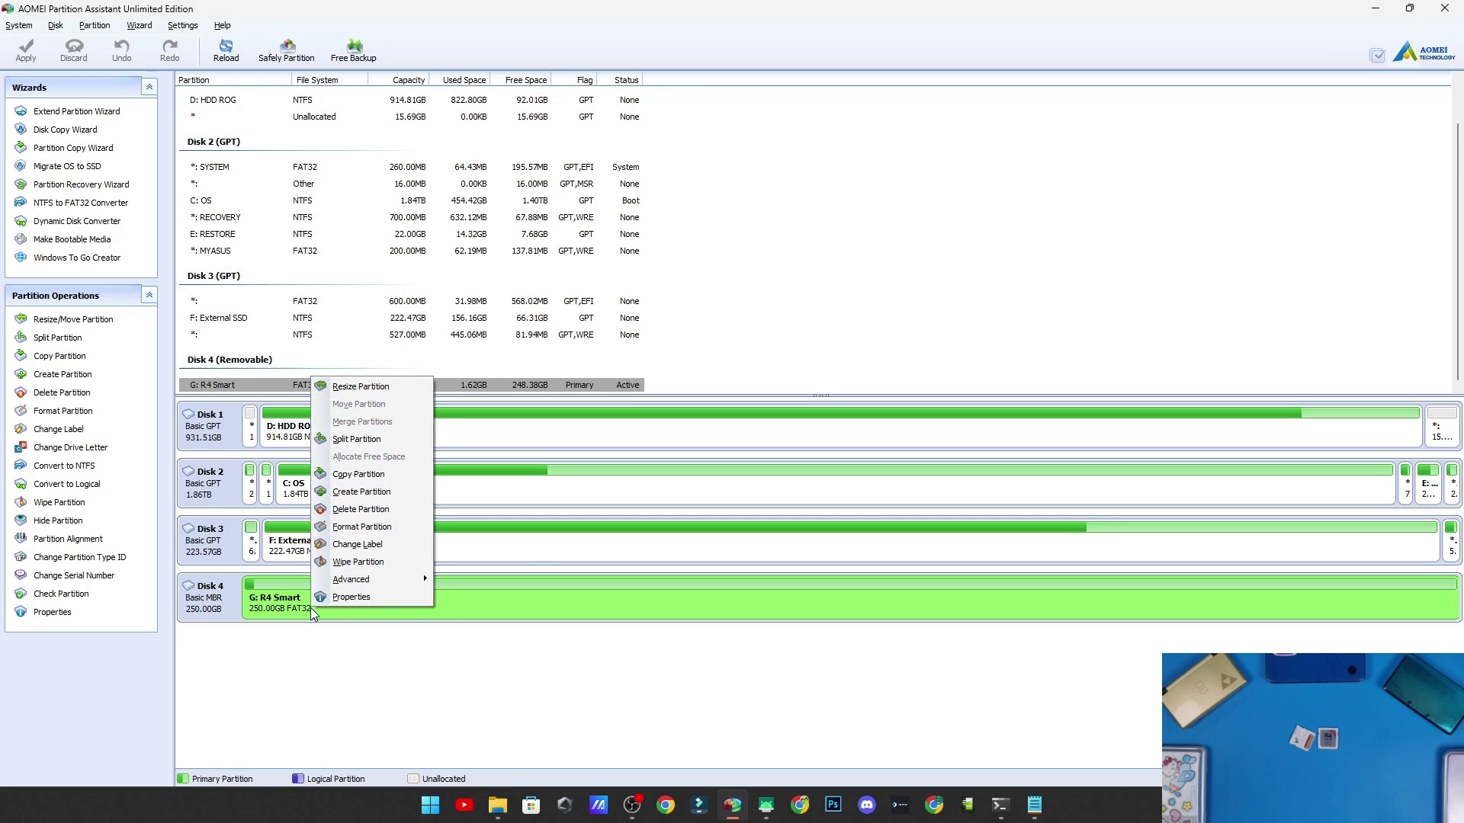
left_click(353, 526)
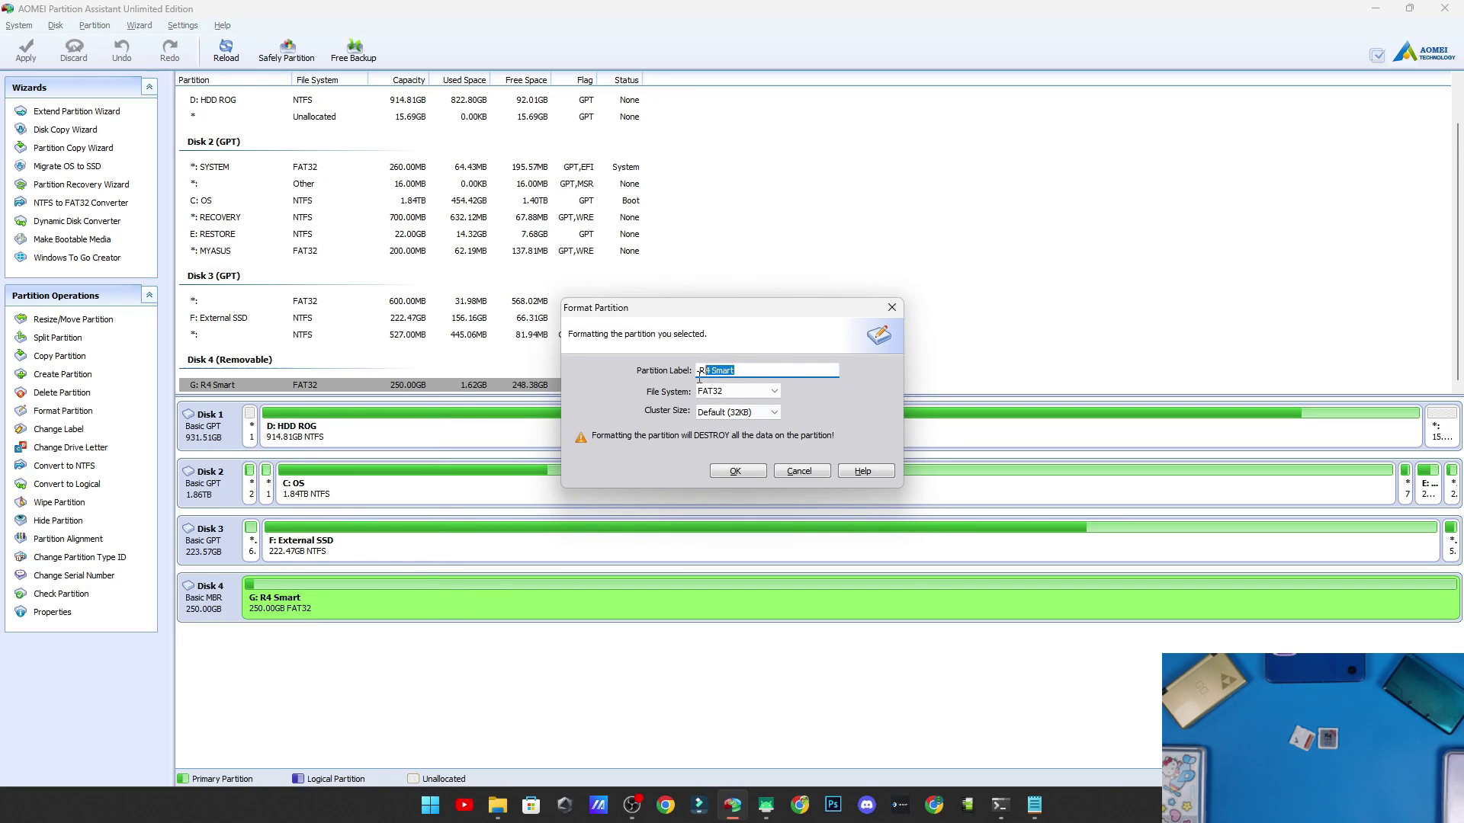
left_click(744, 369)
left_click_drag(835, 371, 710, 379)
type("ORIG")
Step: Choose the FAT32 file system with the default 32KB cluster size and accept the format settings
left_click(736, 391)
left_click(739, 400)
left_click(736, 412)
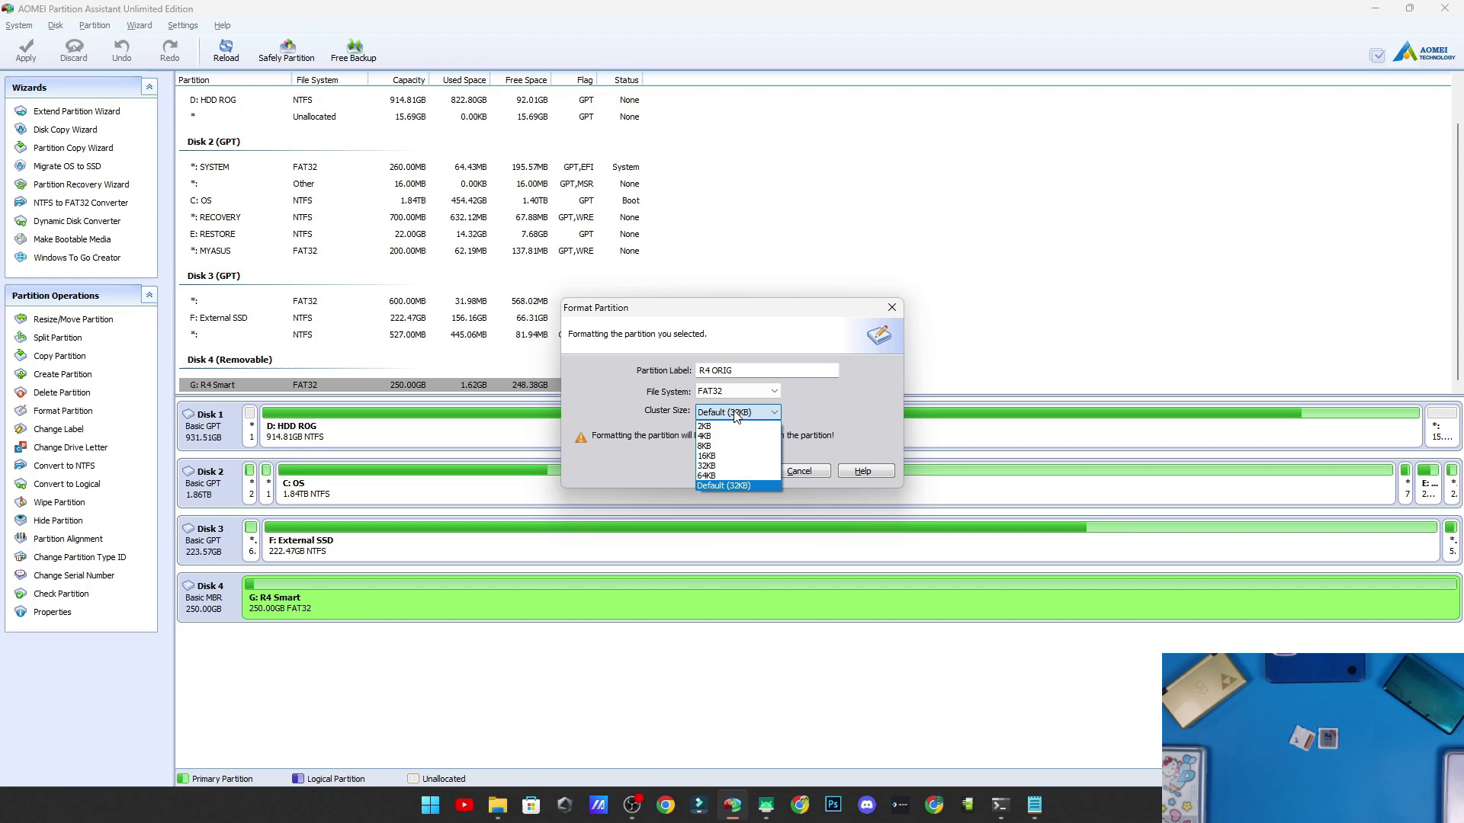
left_click(766, 485)
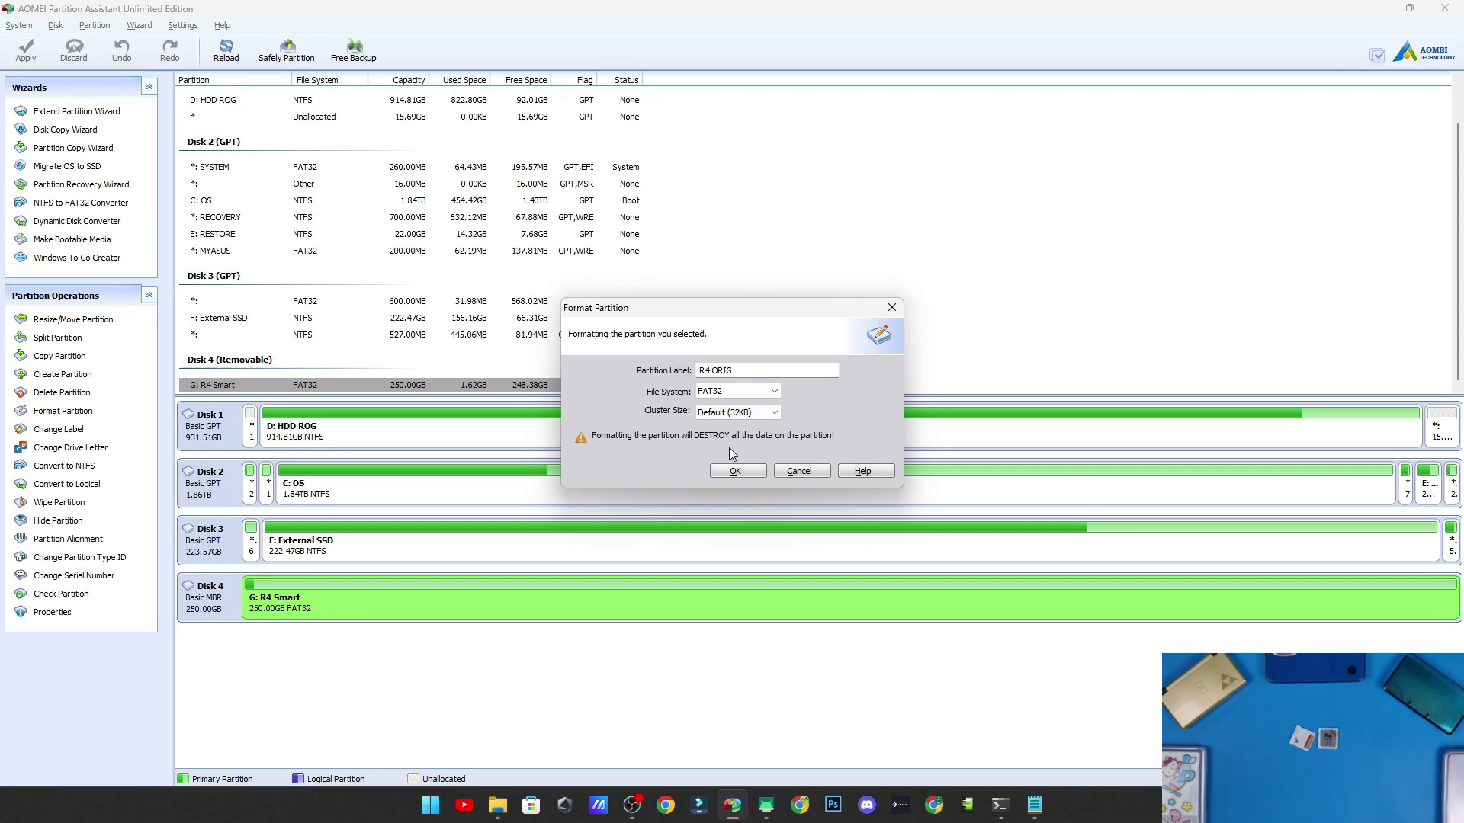
left_click(737, 472)
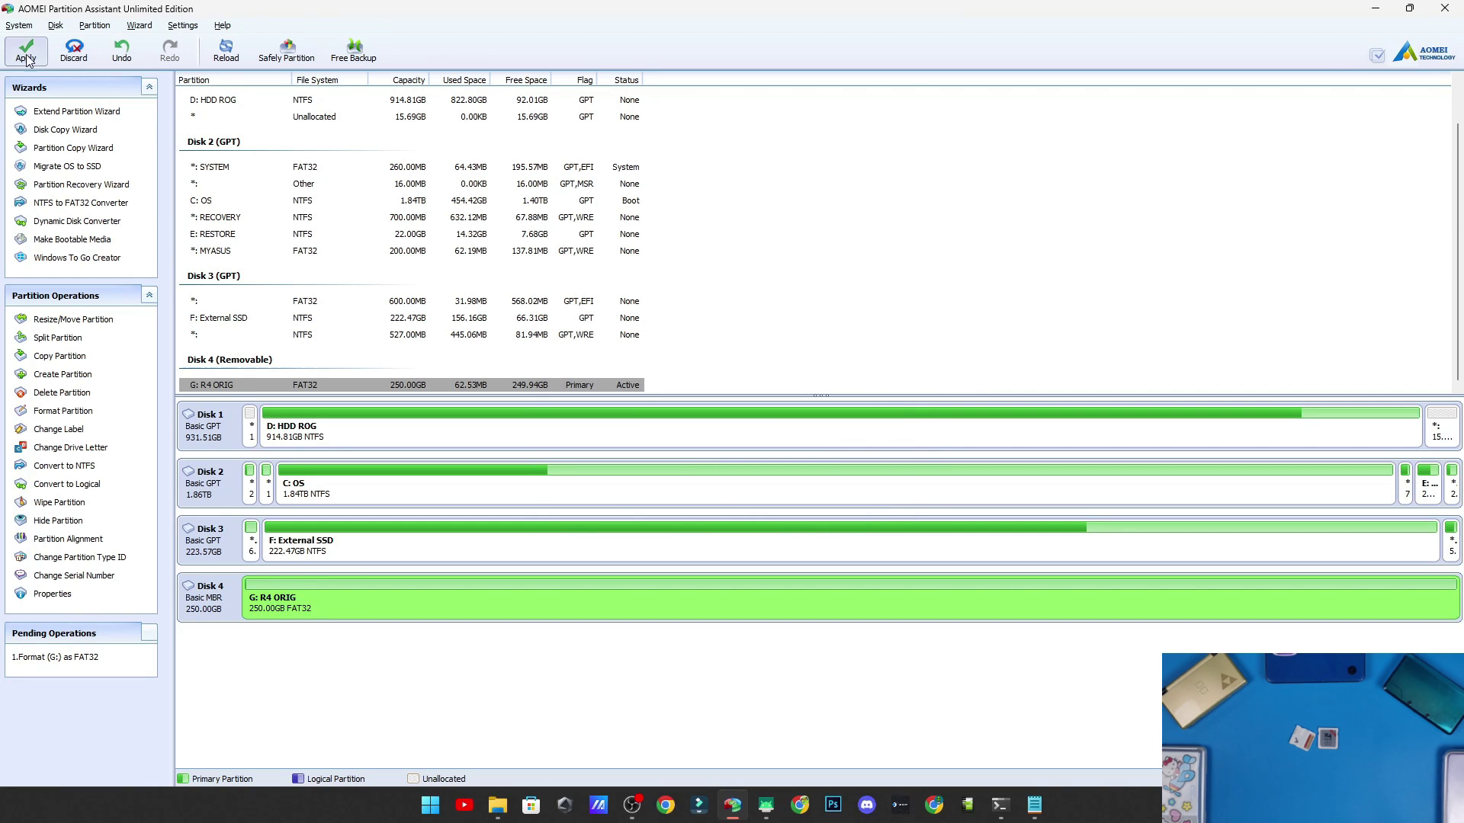
Step: Apply the pending format of the G: partition and close the completion message
left_click(25, 50)
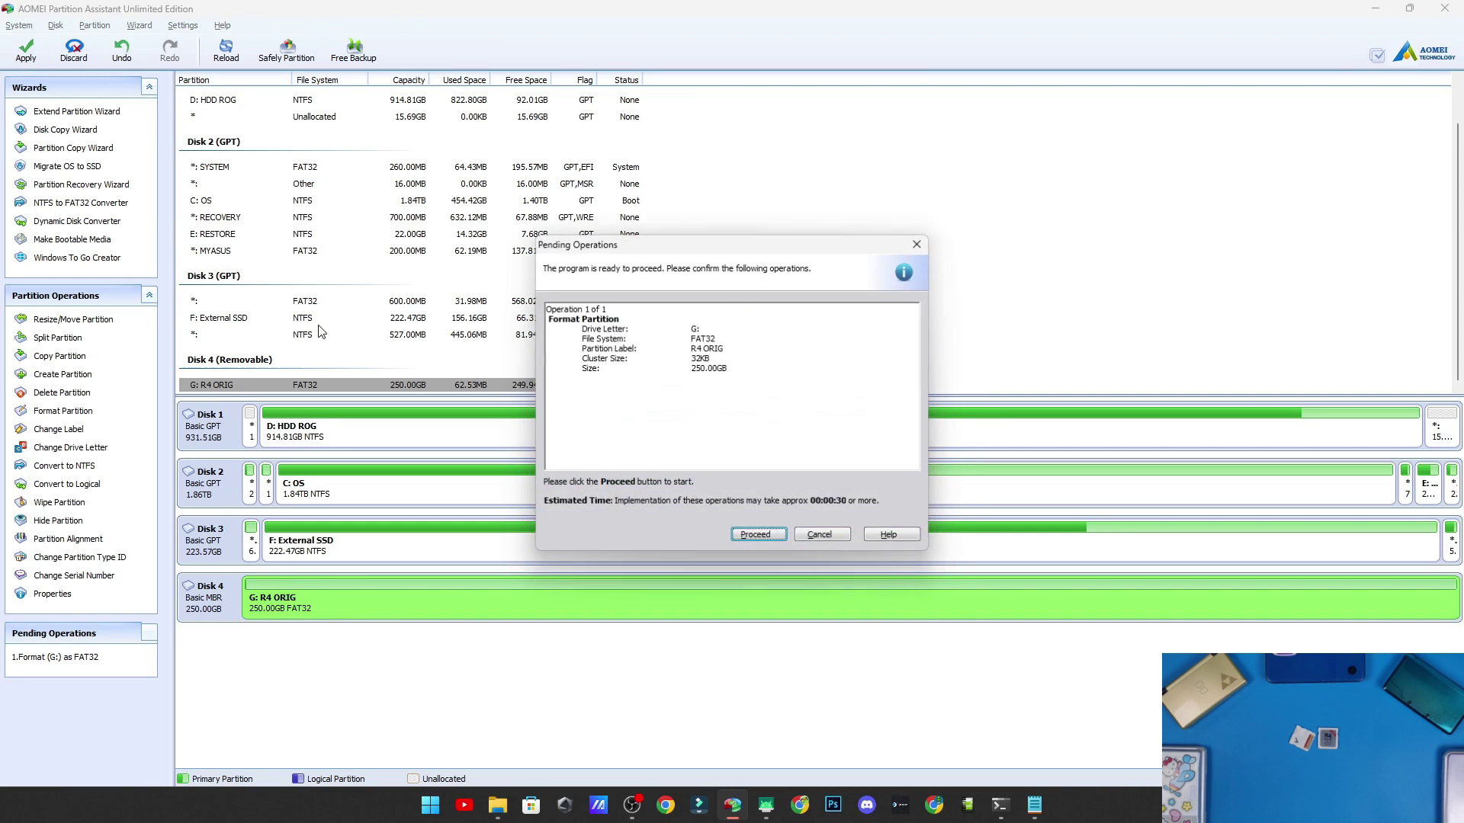
left_click(755, 535)
left_click(724, 433)
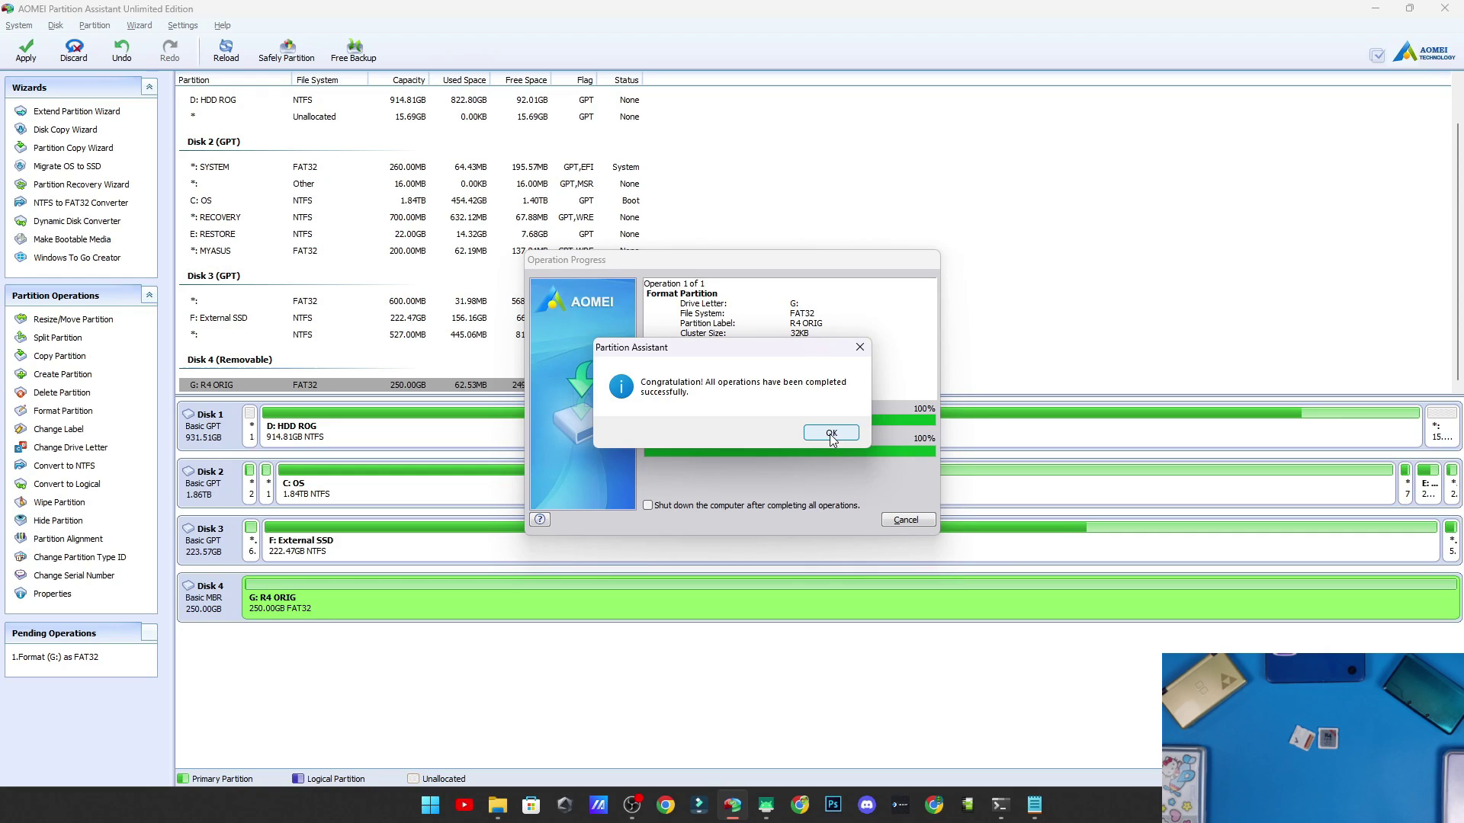
left_click(831, 433)
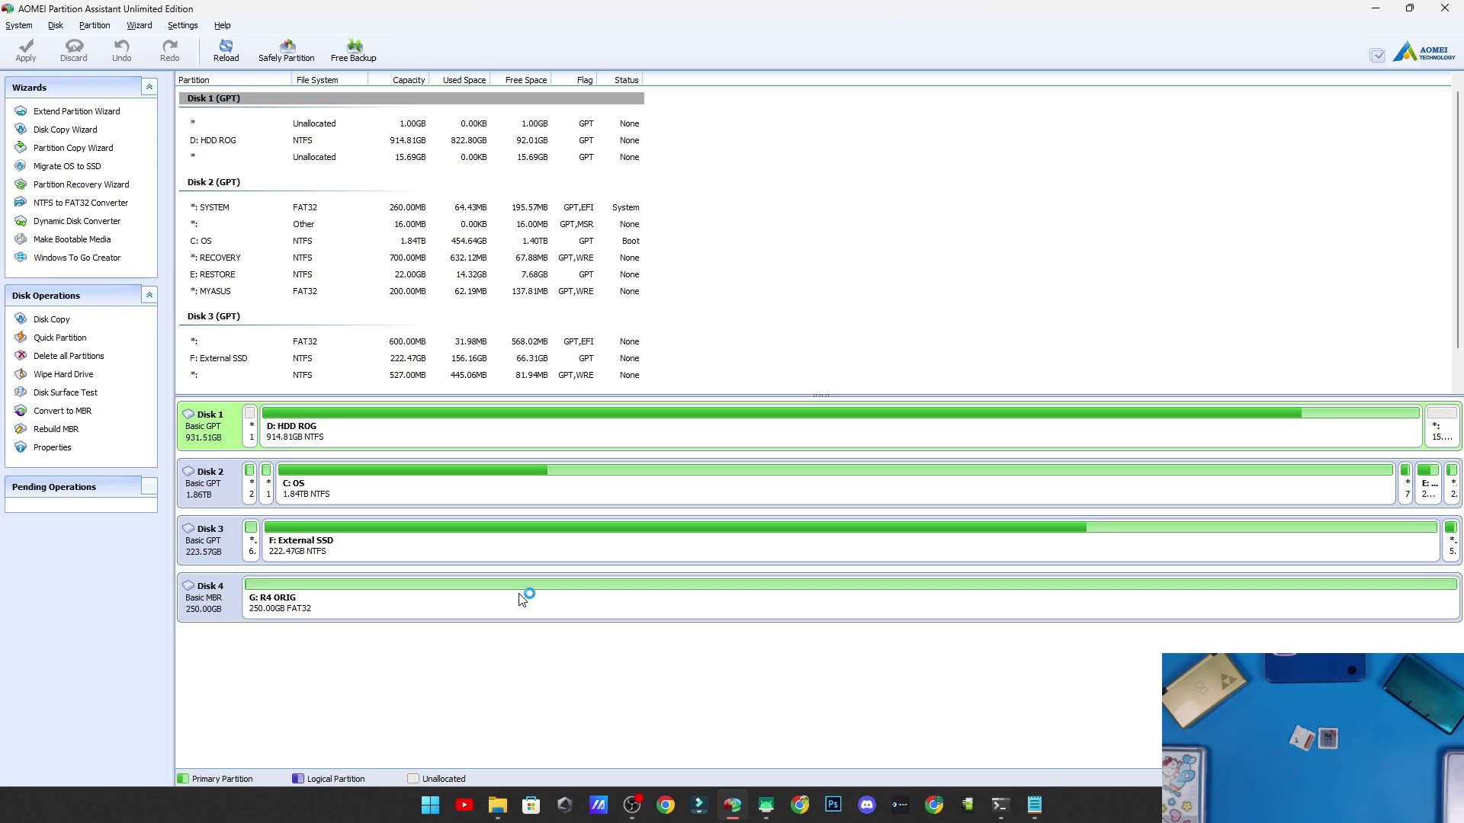
left_click(462, 599)
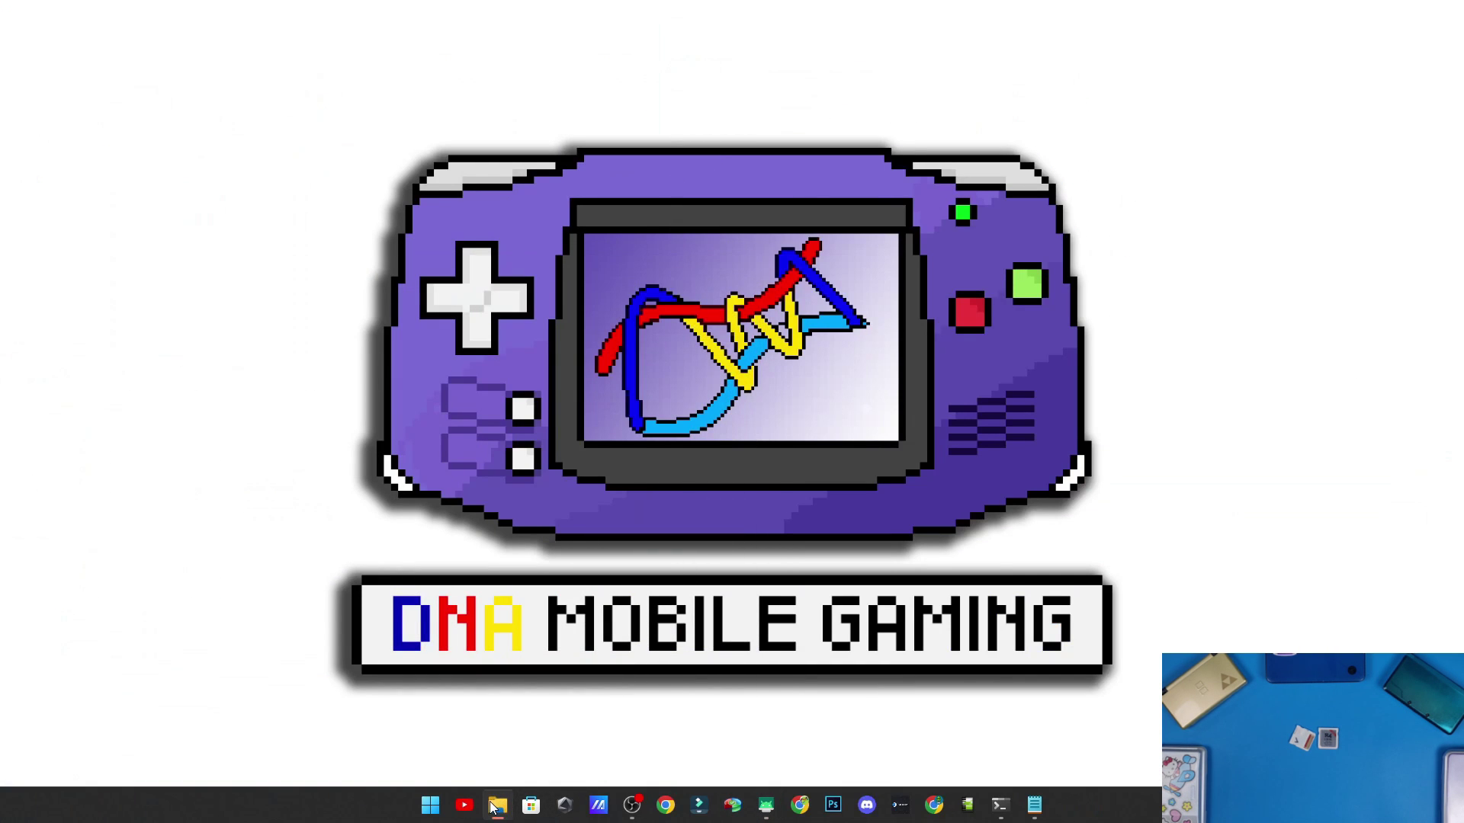
Step: Open a new File Explorer window and show the R4 ORIG (G:) drive in a second tab
right_click(491, 807)
left_click(488, 717)
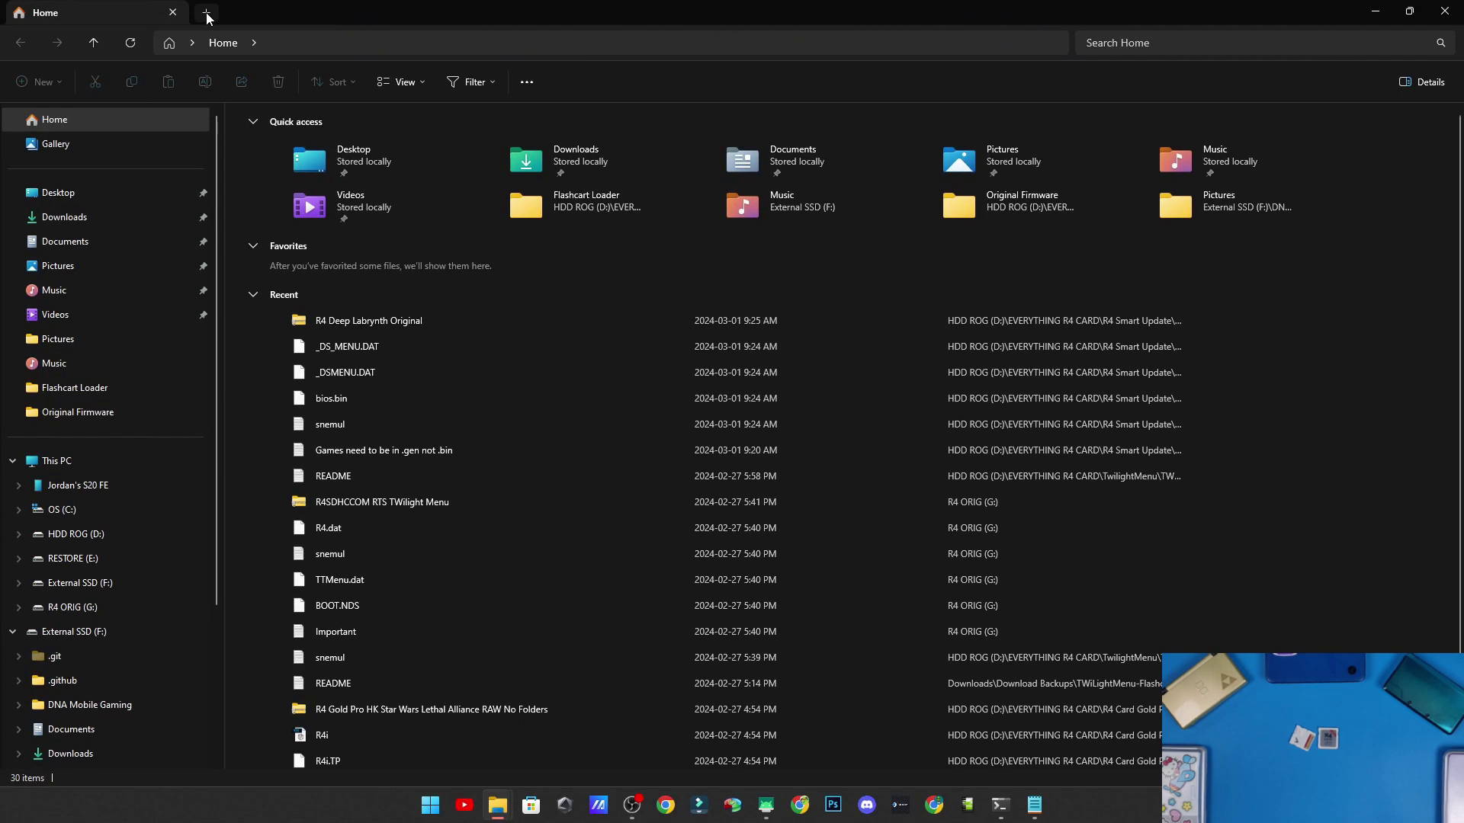
left_click(206, 12)
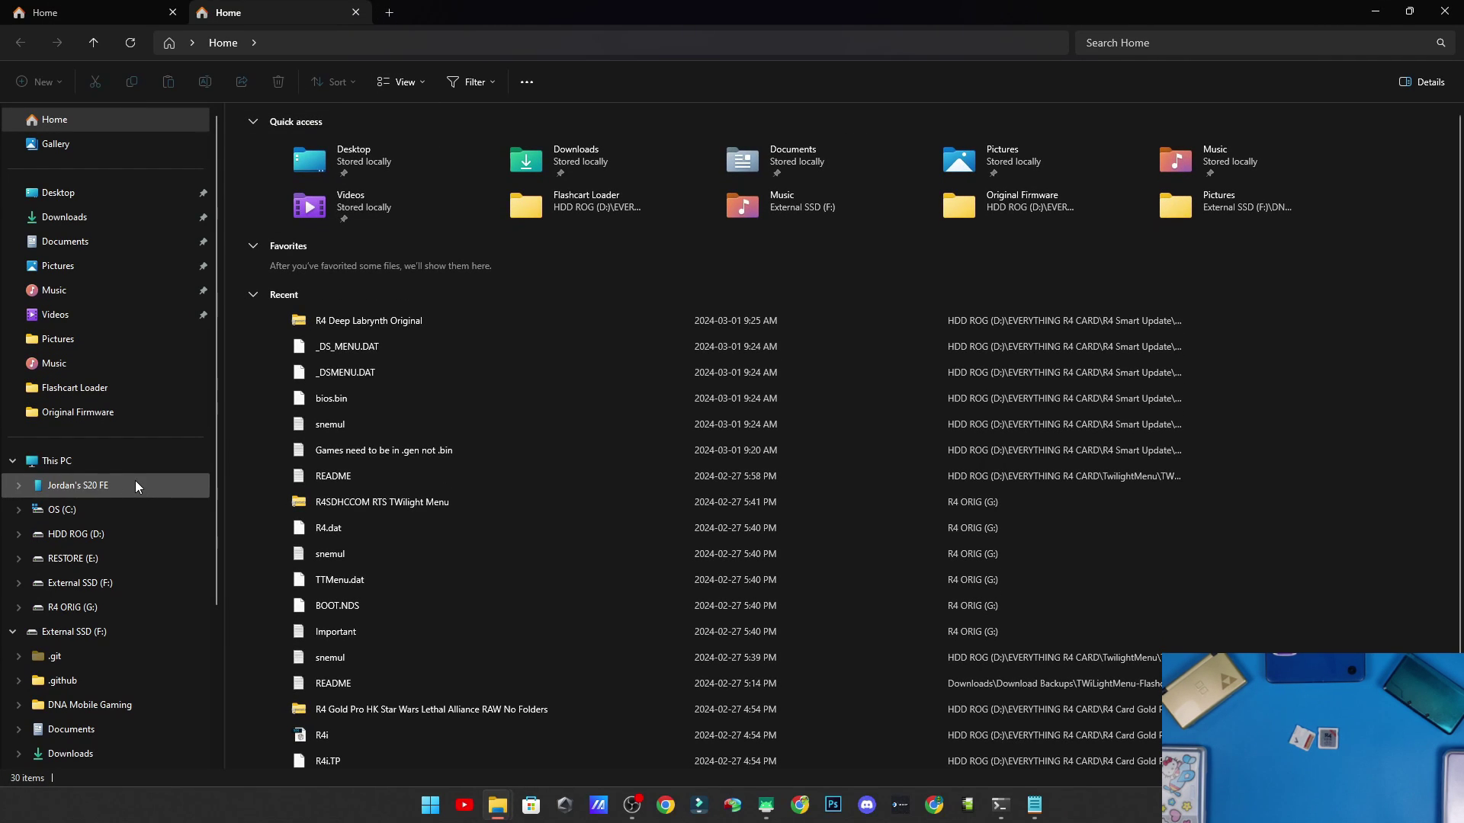
left_click(112, 607)
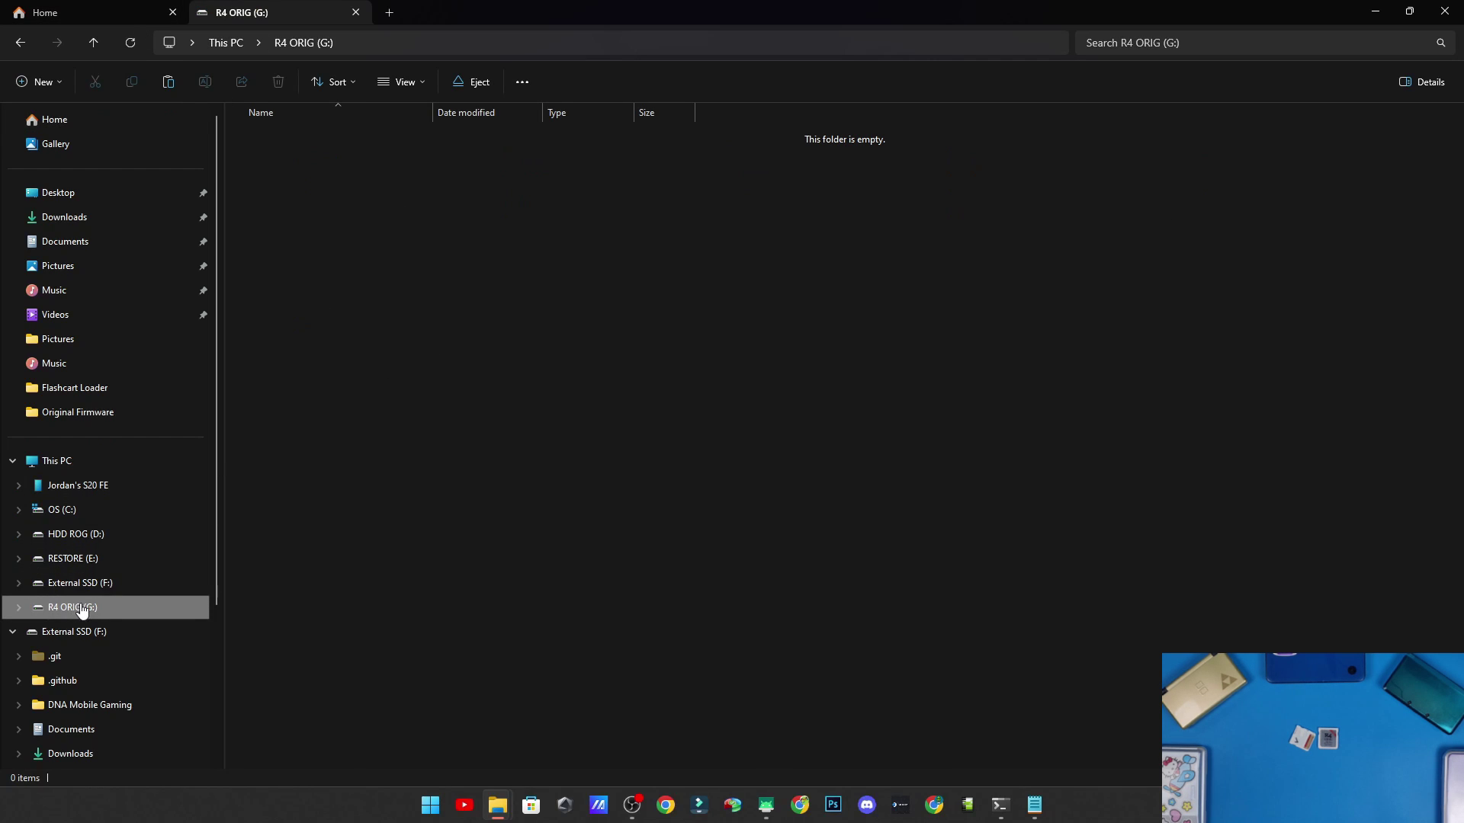
Step: Copy all files and folders inside the extracted R4 Deep Labrynth Original folder in Downloads
left_click(127, 14)
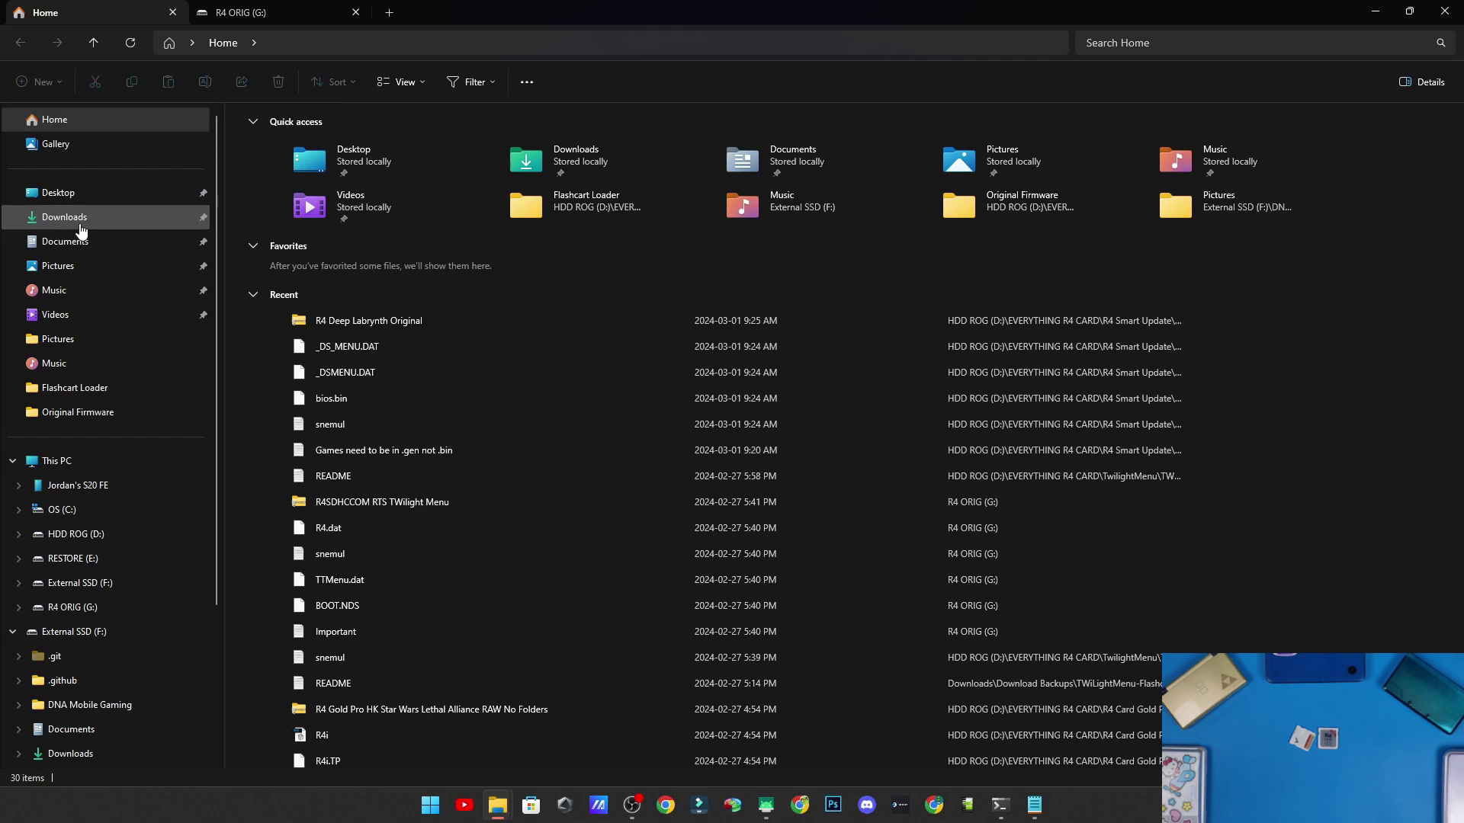
left_click(77, 219)
double_click(332, 190)
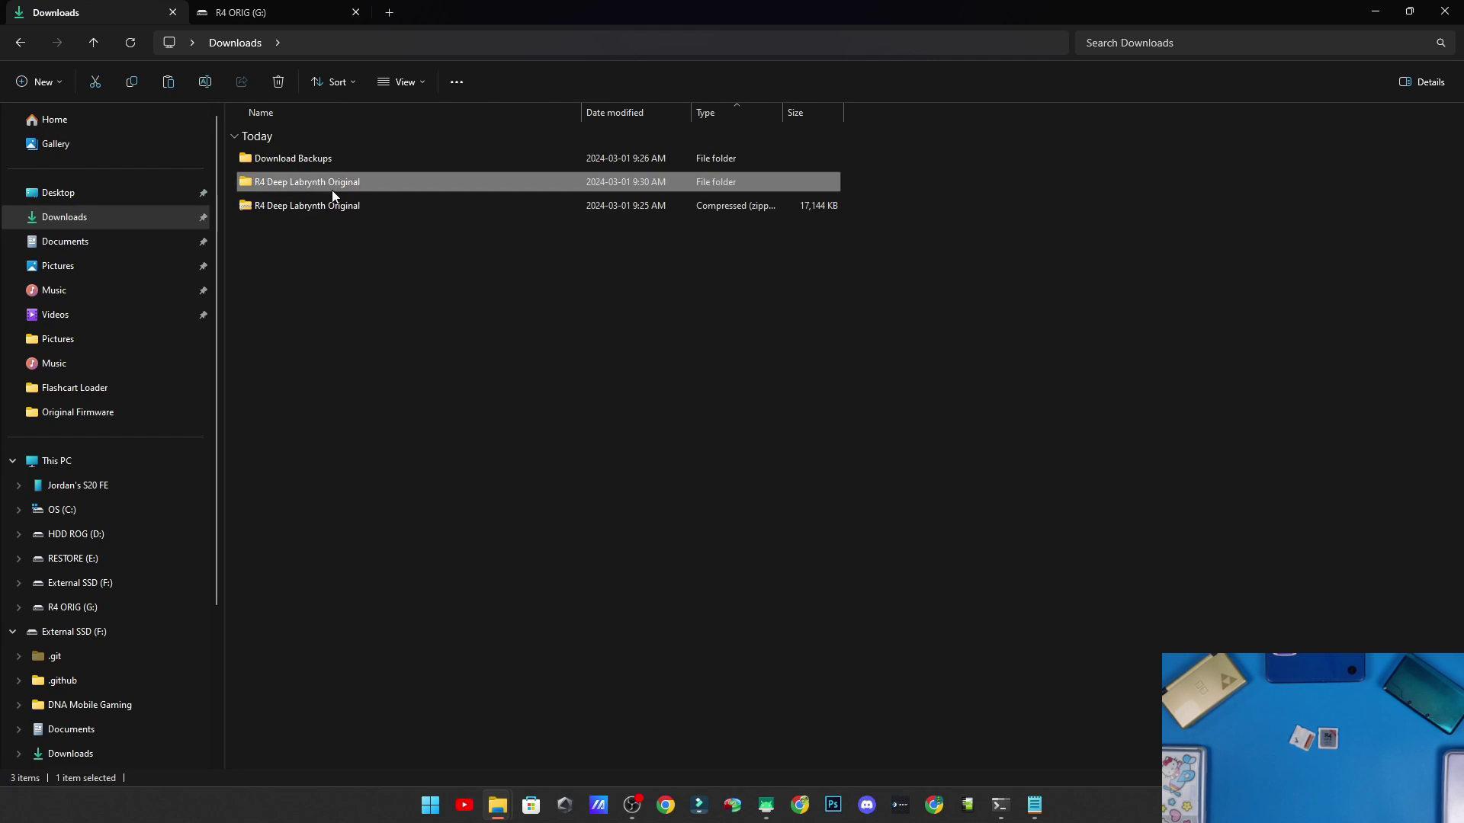
left_click_drag(381, 530, 231, 146)
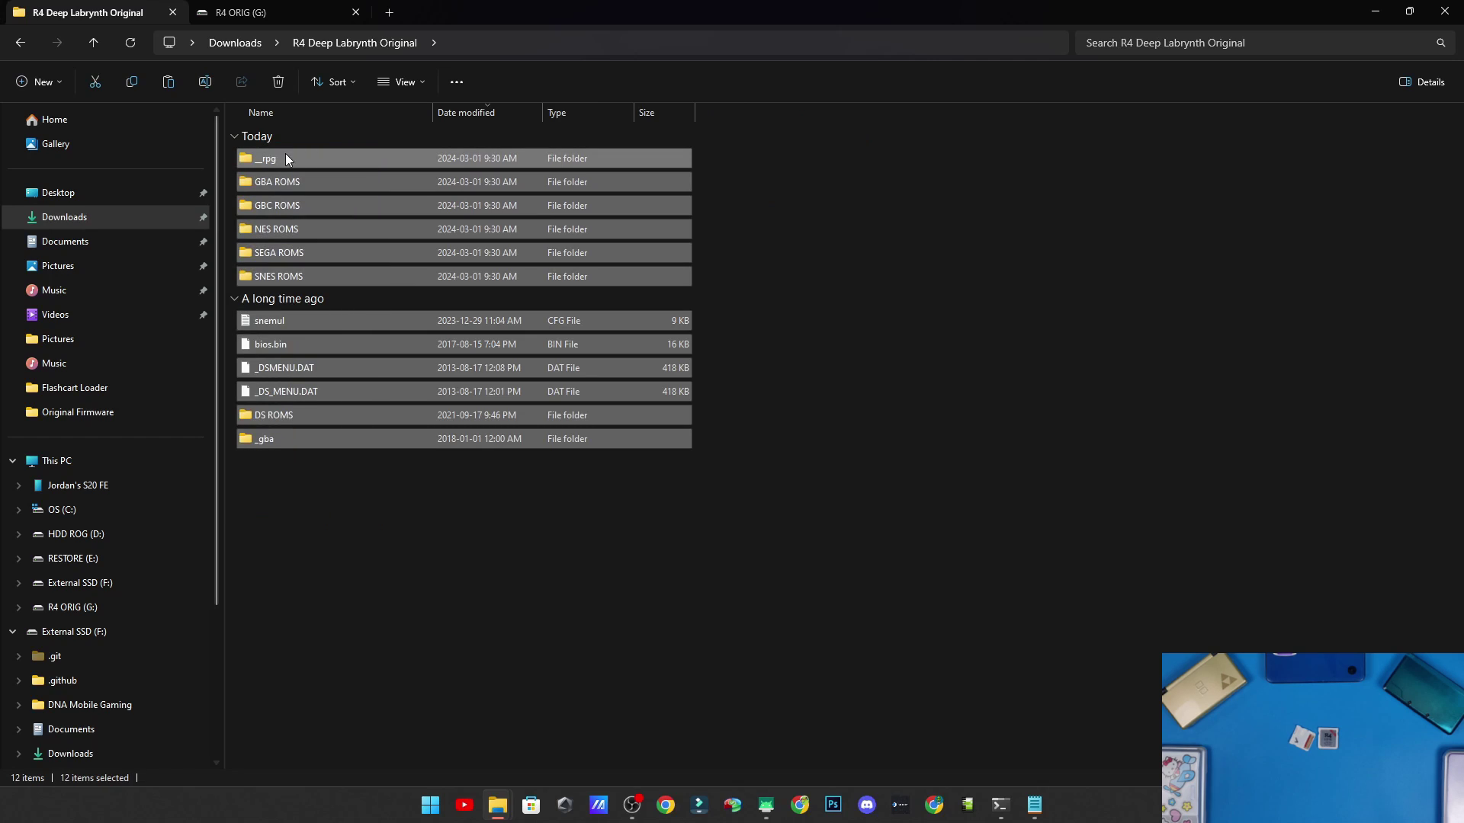
right_click(272, 160)
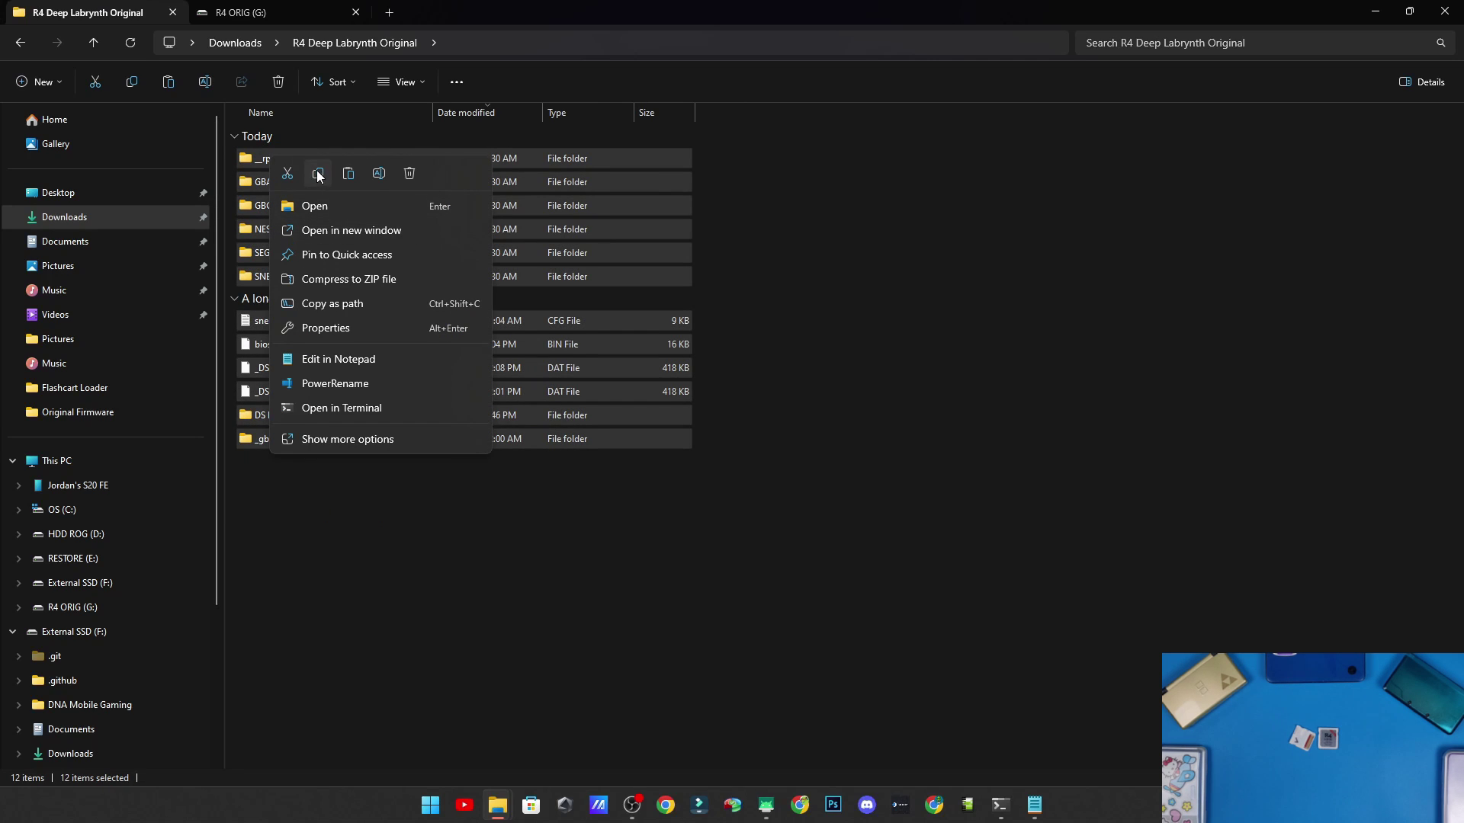
left_click(318, 175)
Step: Paste the copied firmware files and folders into the root of the R4 ORIG (G:) drive
left_click(259, 15)
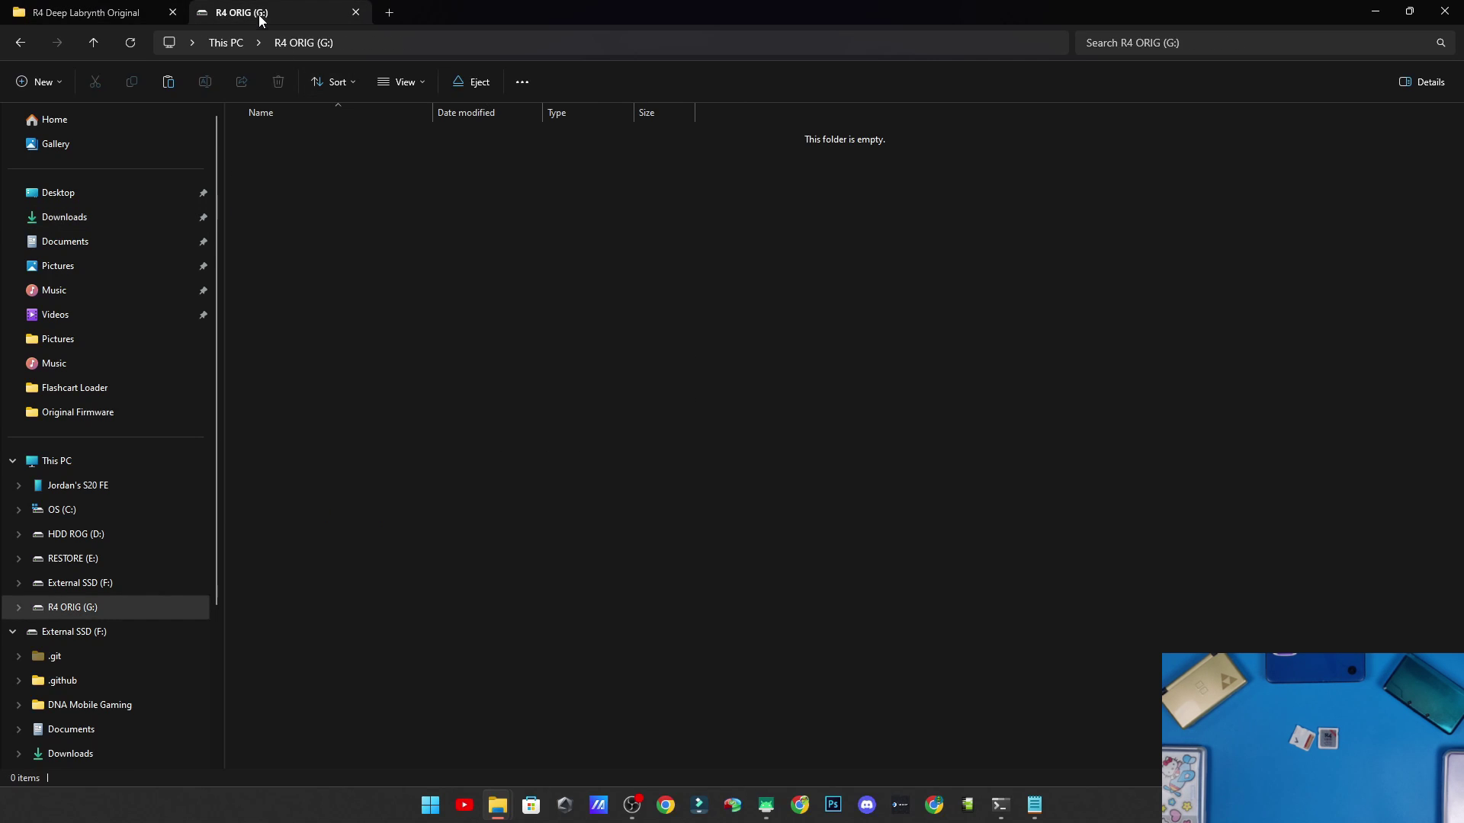
right_click(426, 280)
left_click(408, 273)
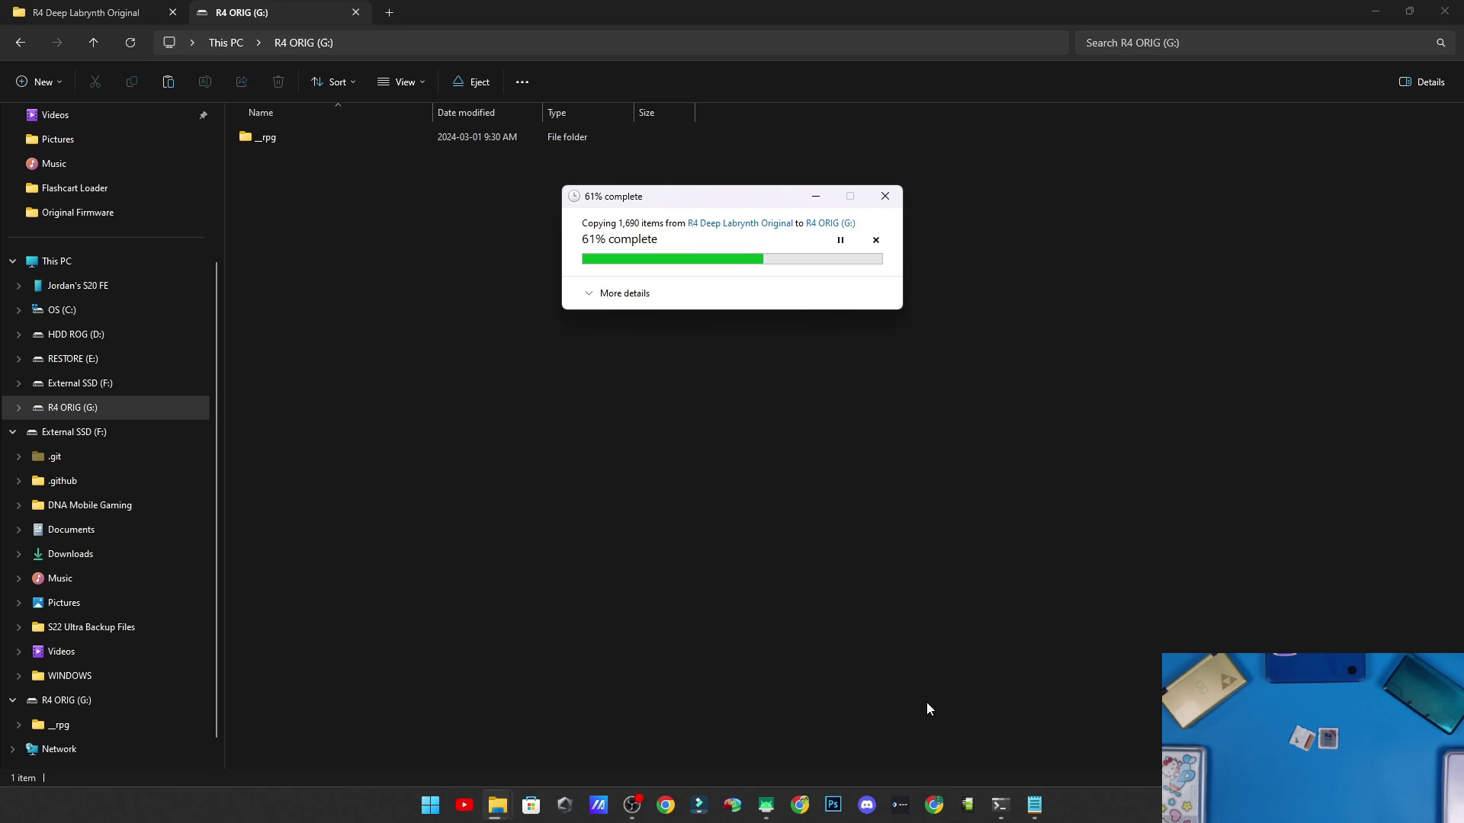
left_click(665, 410)
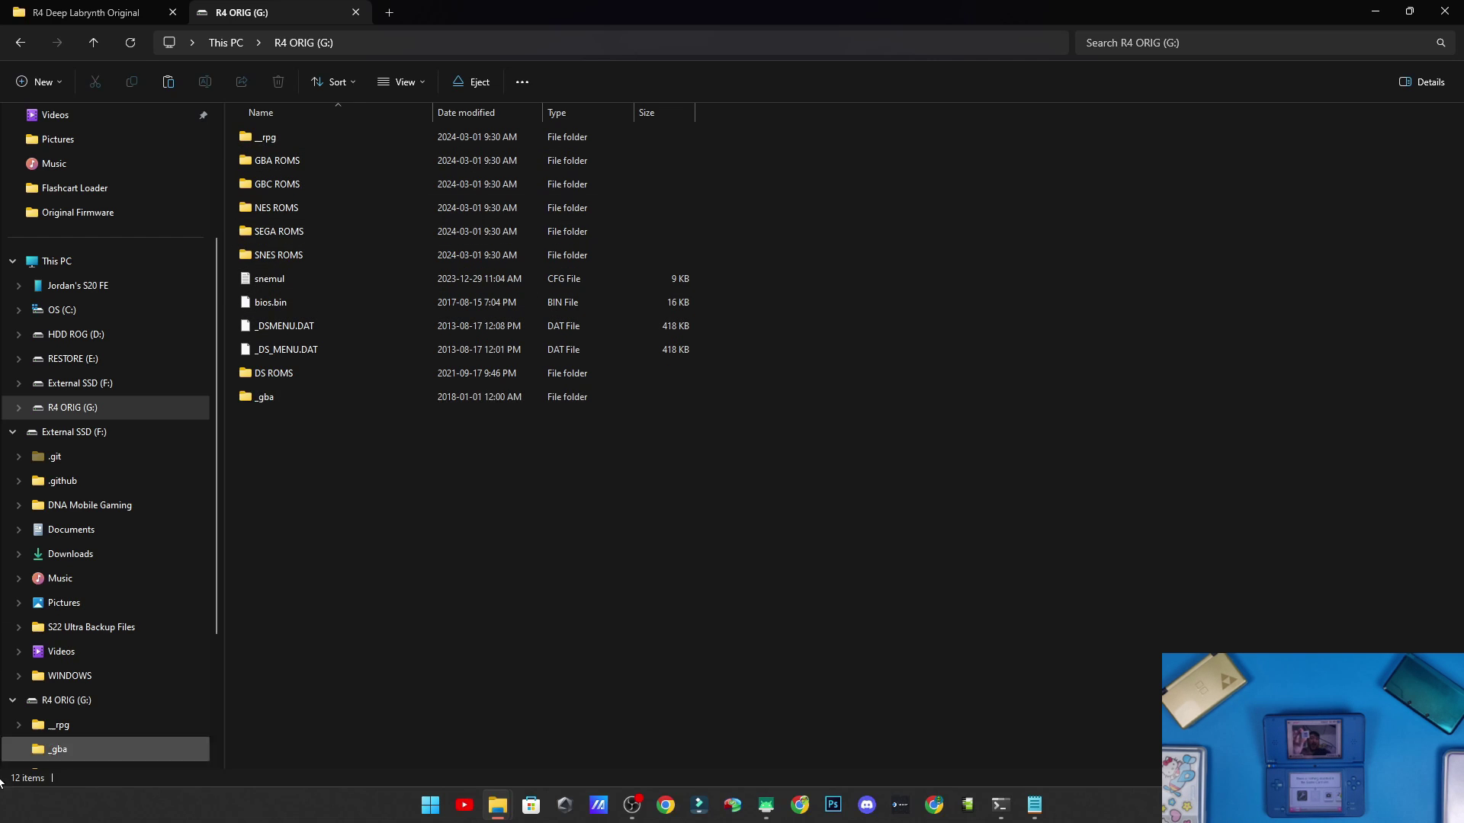
Step: Look into the GBA ROMS folder on the R4 ORIG (G:) drive and return to the drive's root
double_click(299, 160)
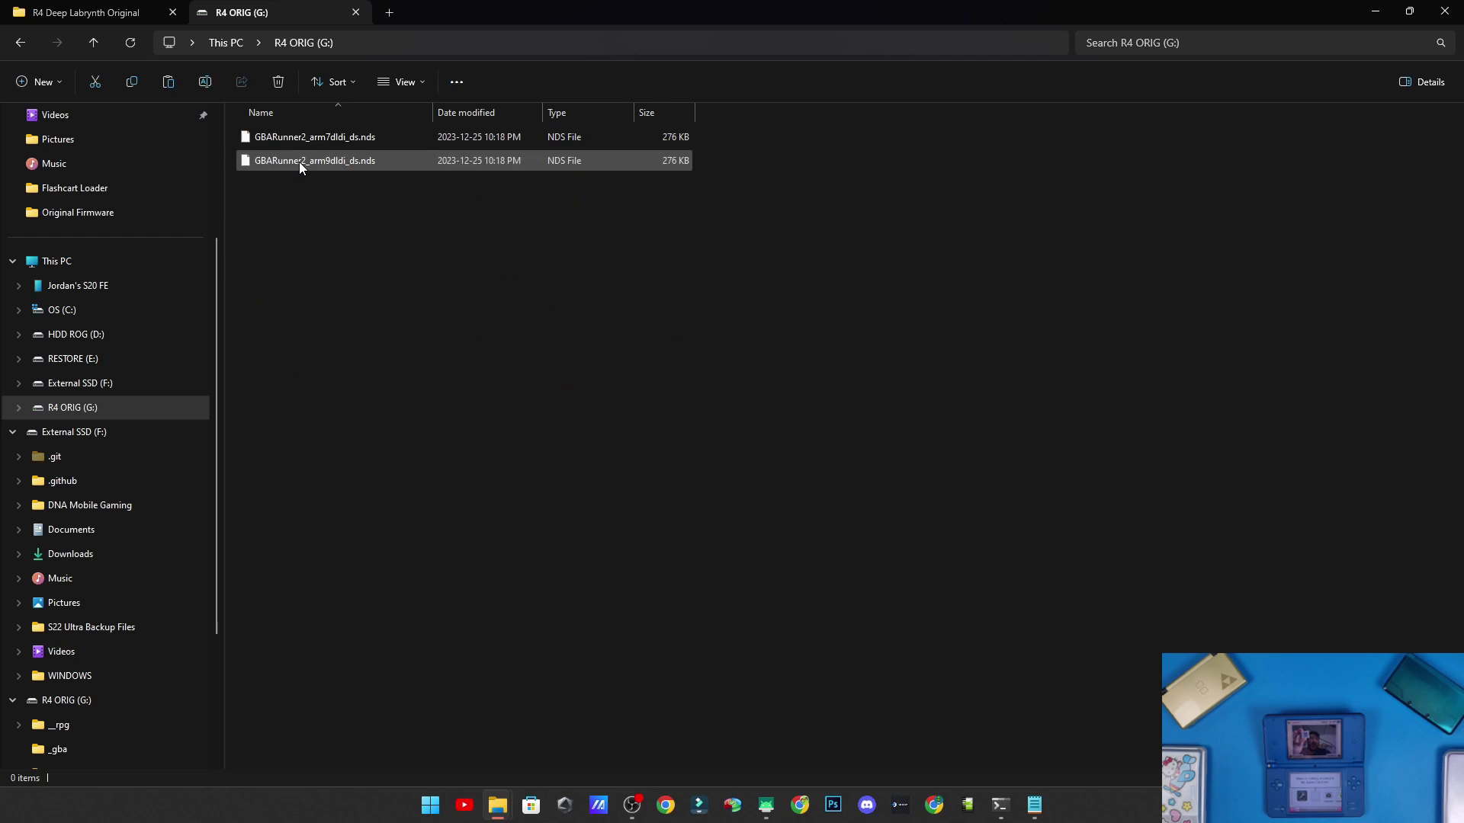
left_click(300, 43)
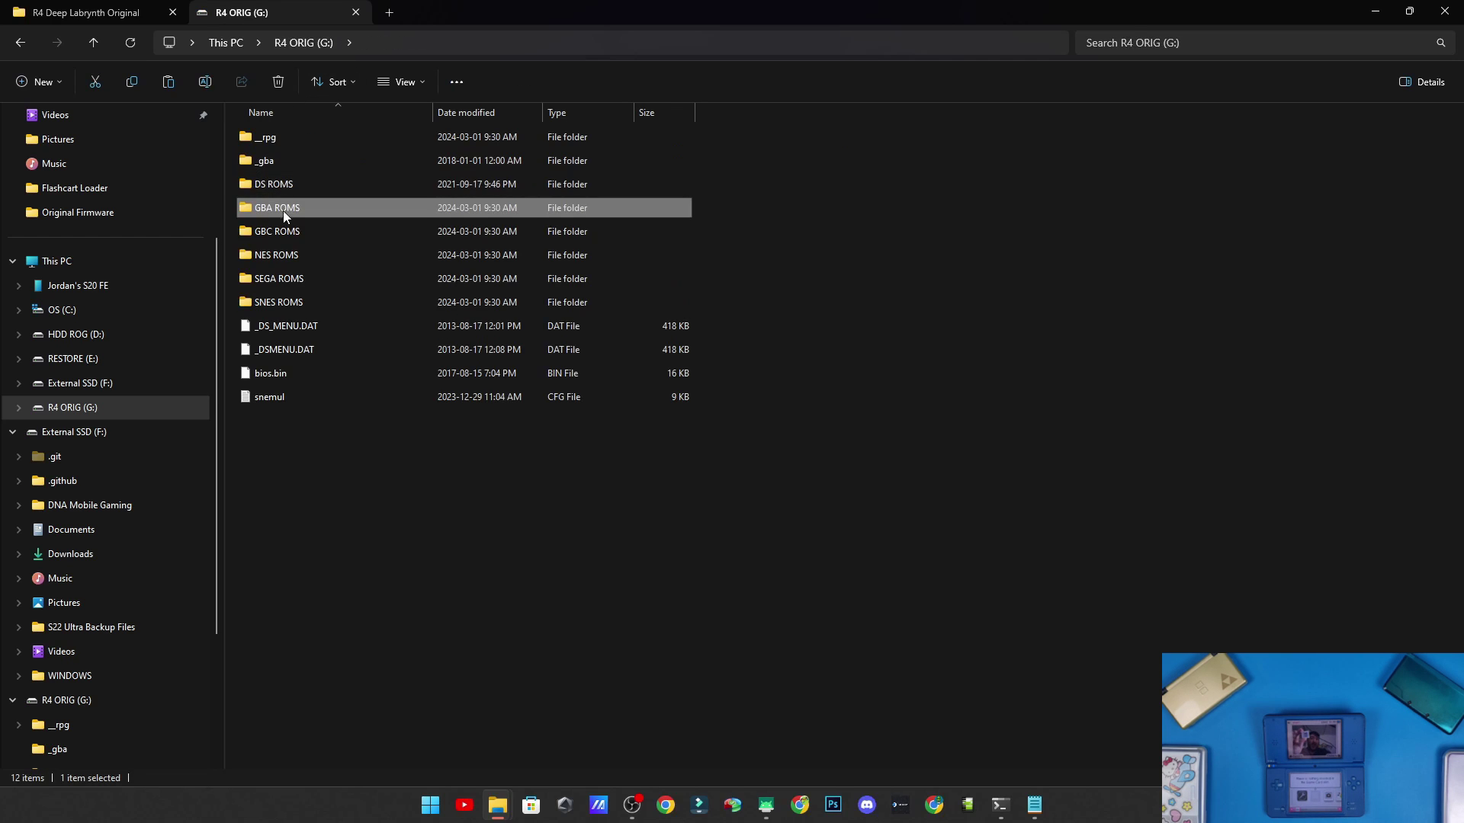
Step: Look into the SEGA ROMS and SNES ROMS folders on the R4 ORIG (G:) drive, returning to the root after each
double_click(292, 276)
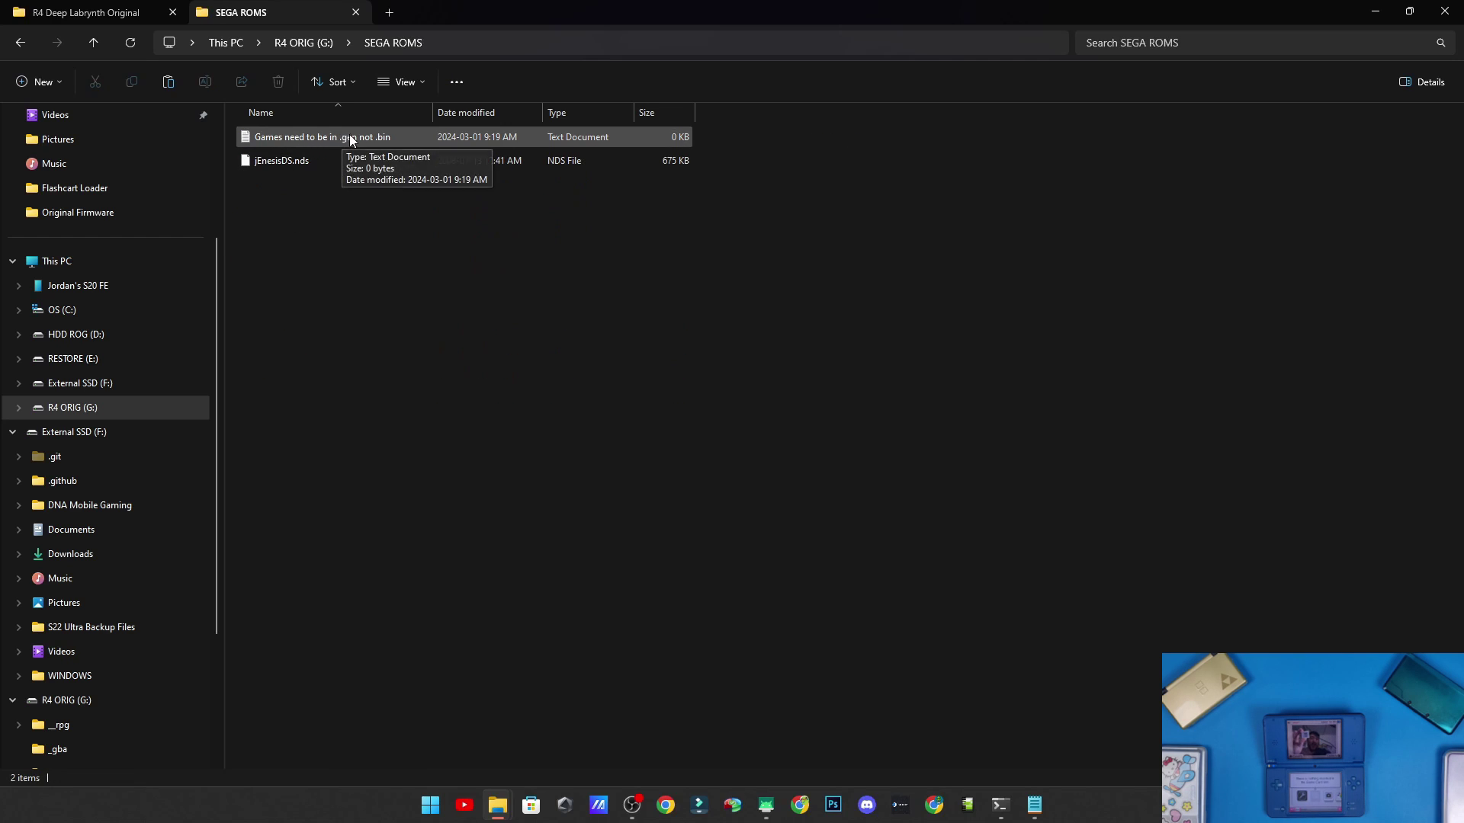
left_click(310, 48)
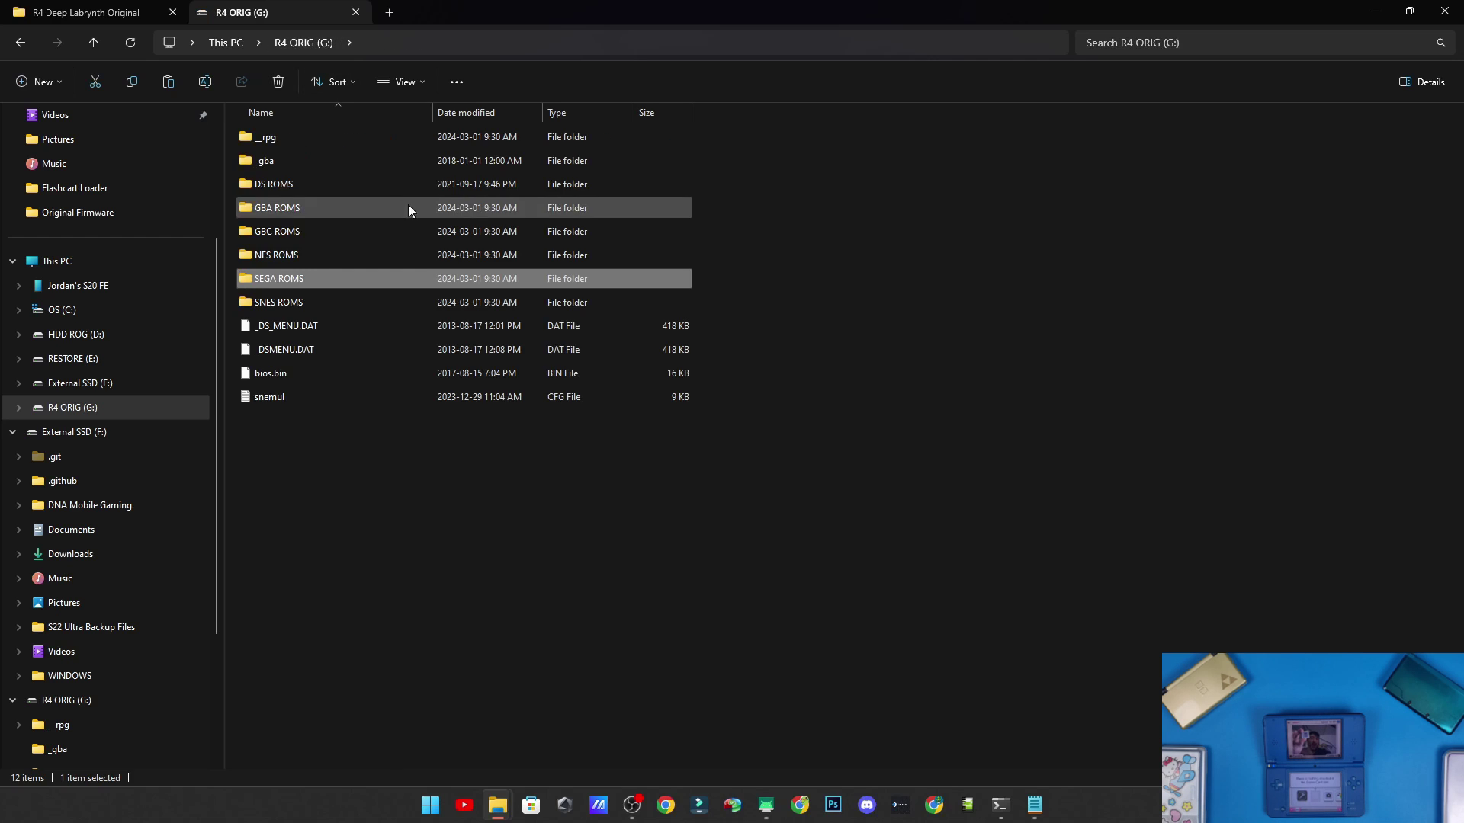
double_click(279, 302)
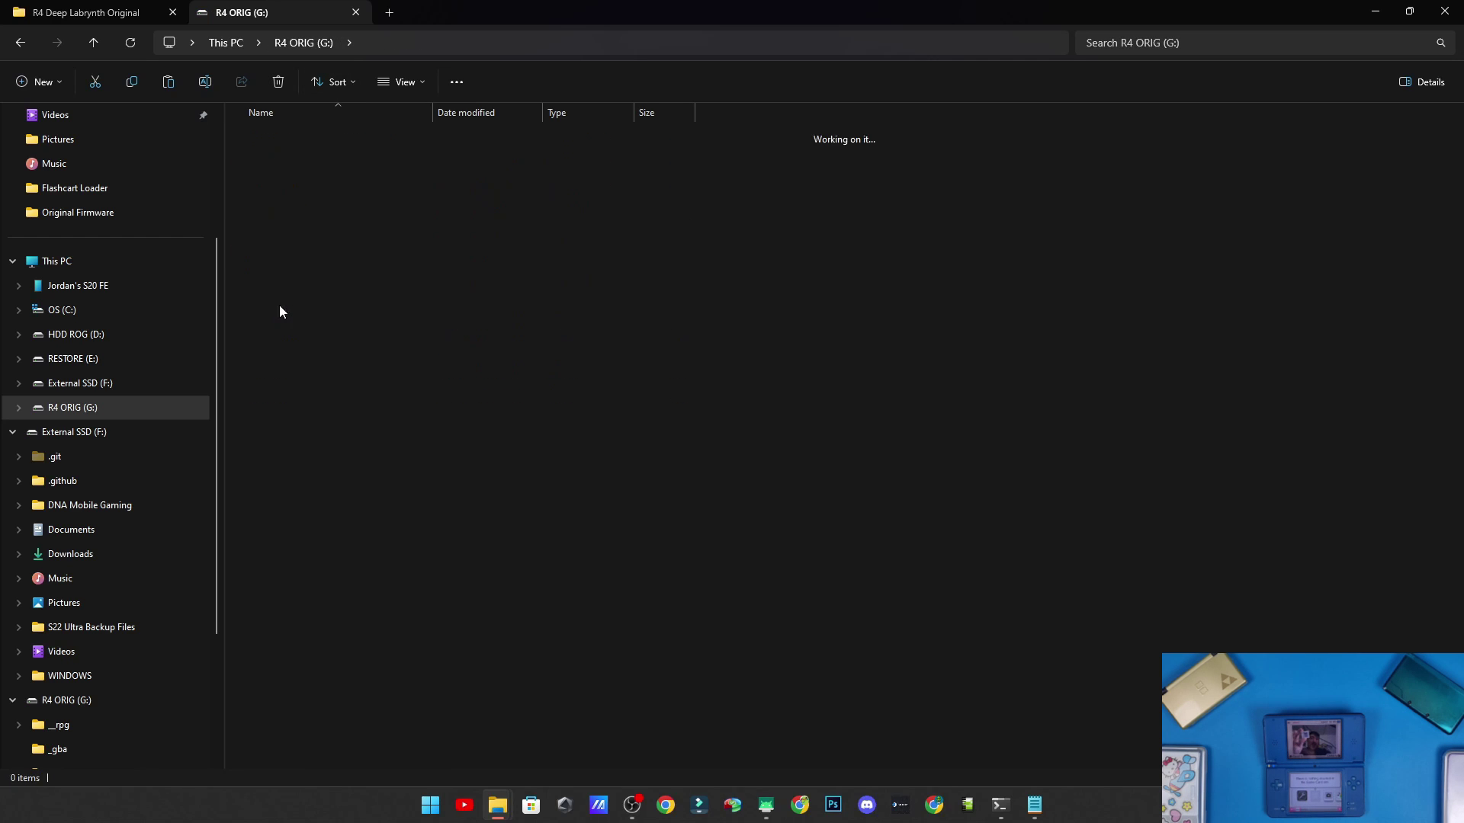
left_click(296, 46)
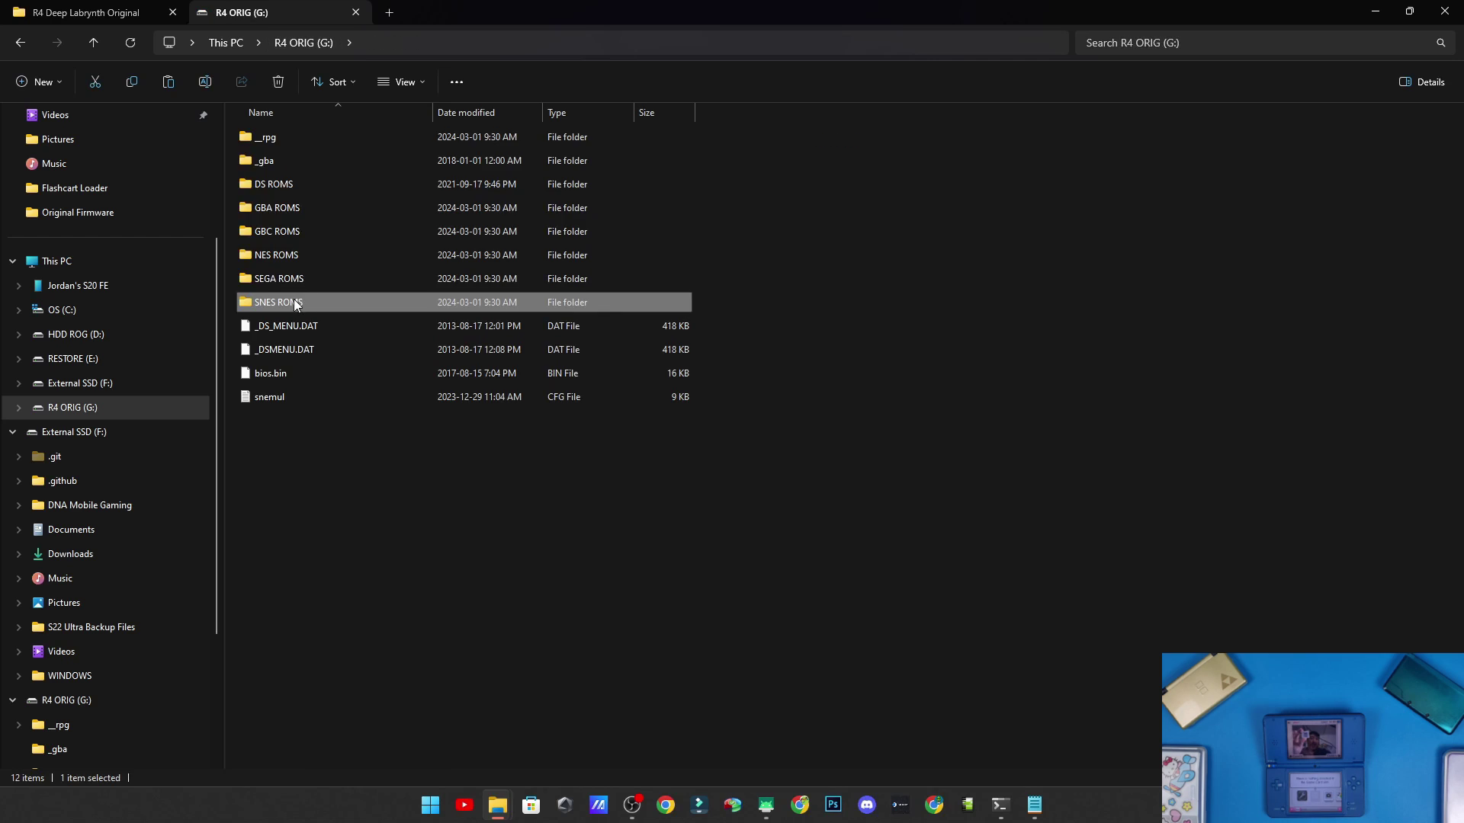
Step: Open the snemul configuration file, highlight the SNES ROMS folder name in its ROMPath line, and close the file
left_click(286, 397)
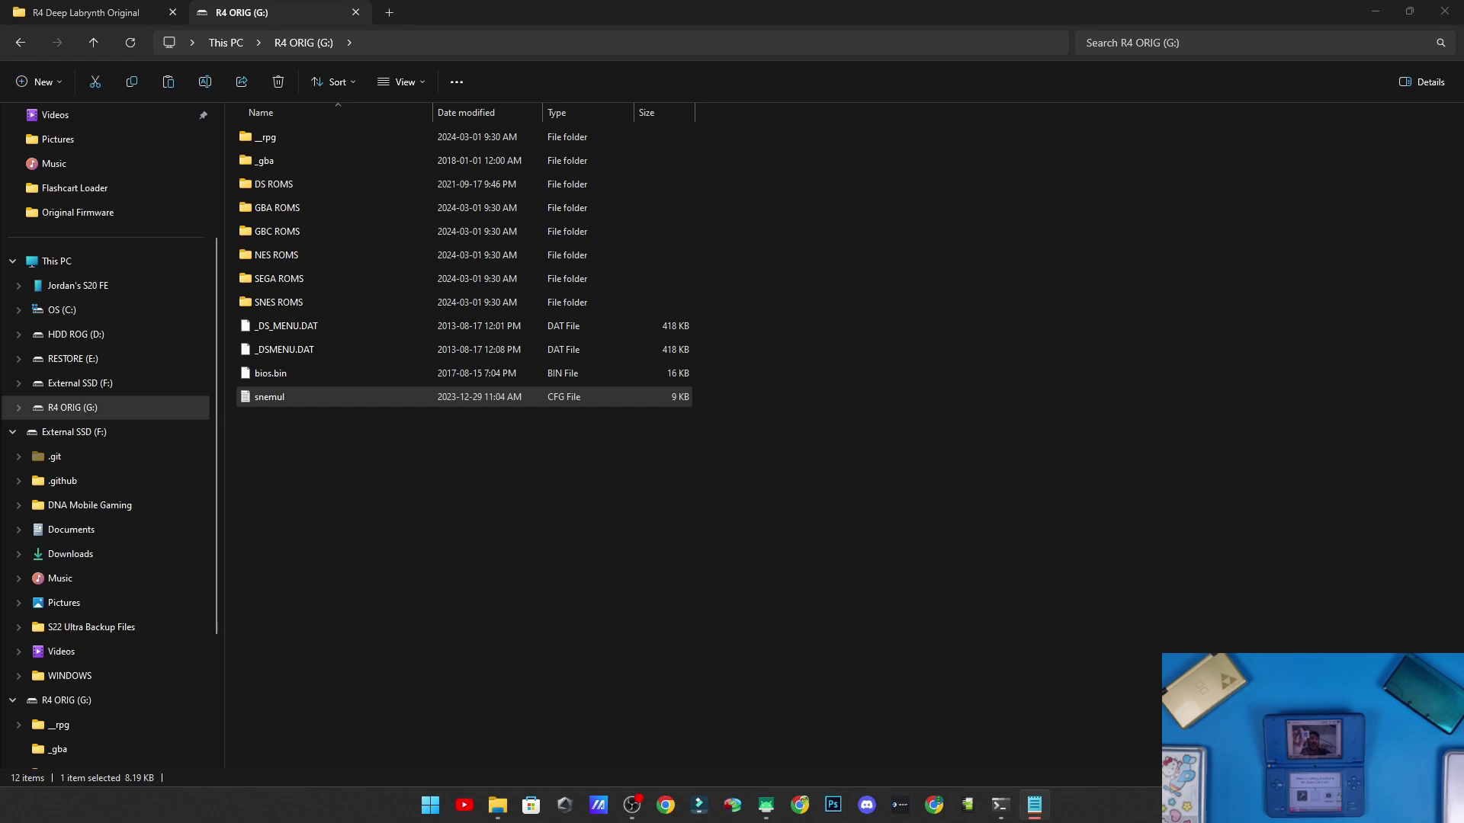
key("Return")
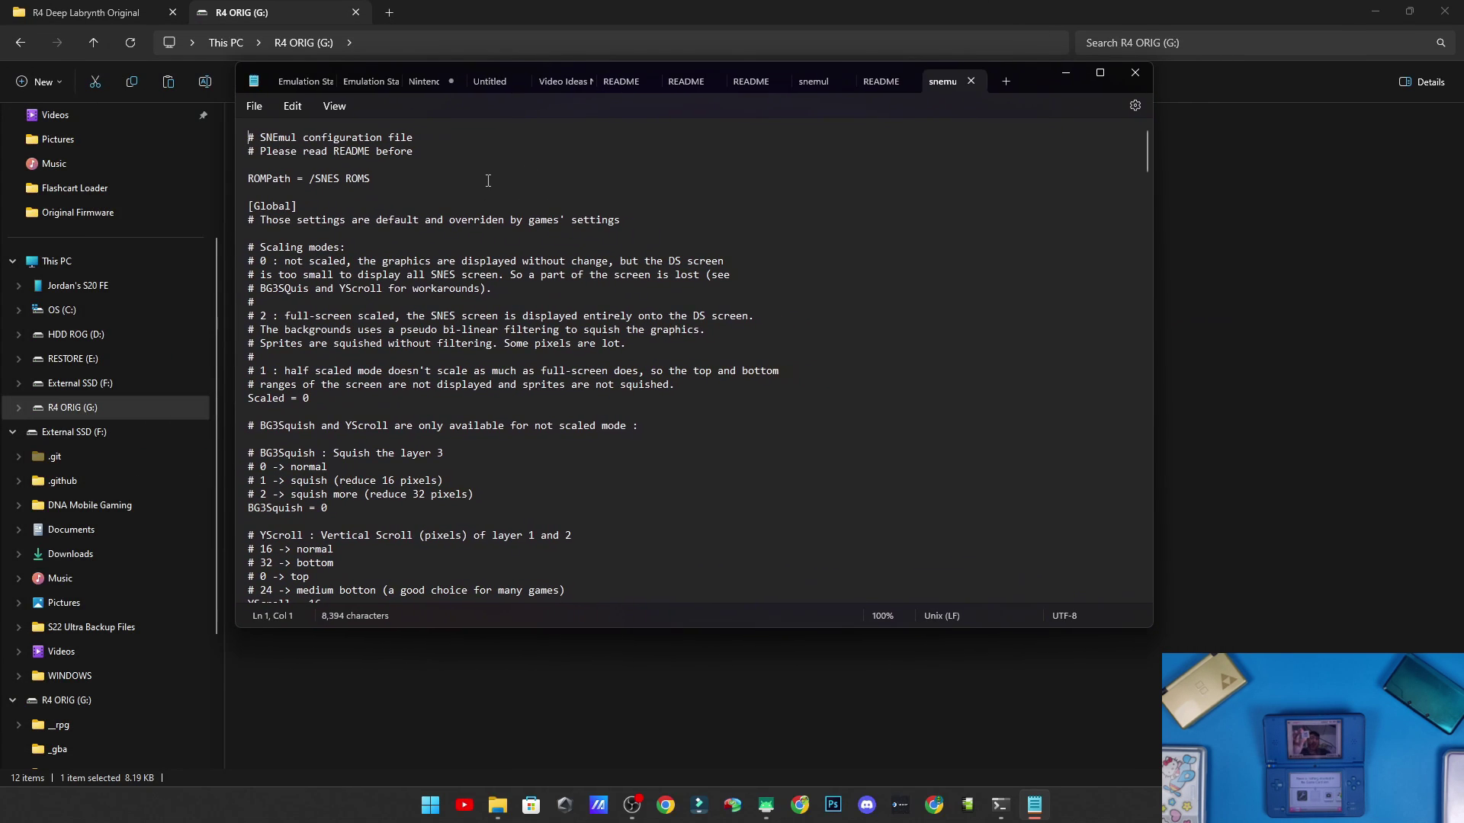
left_click_drag(314, 178, 373, 175)
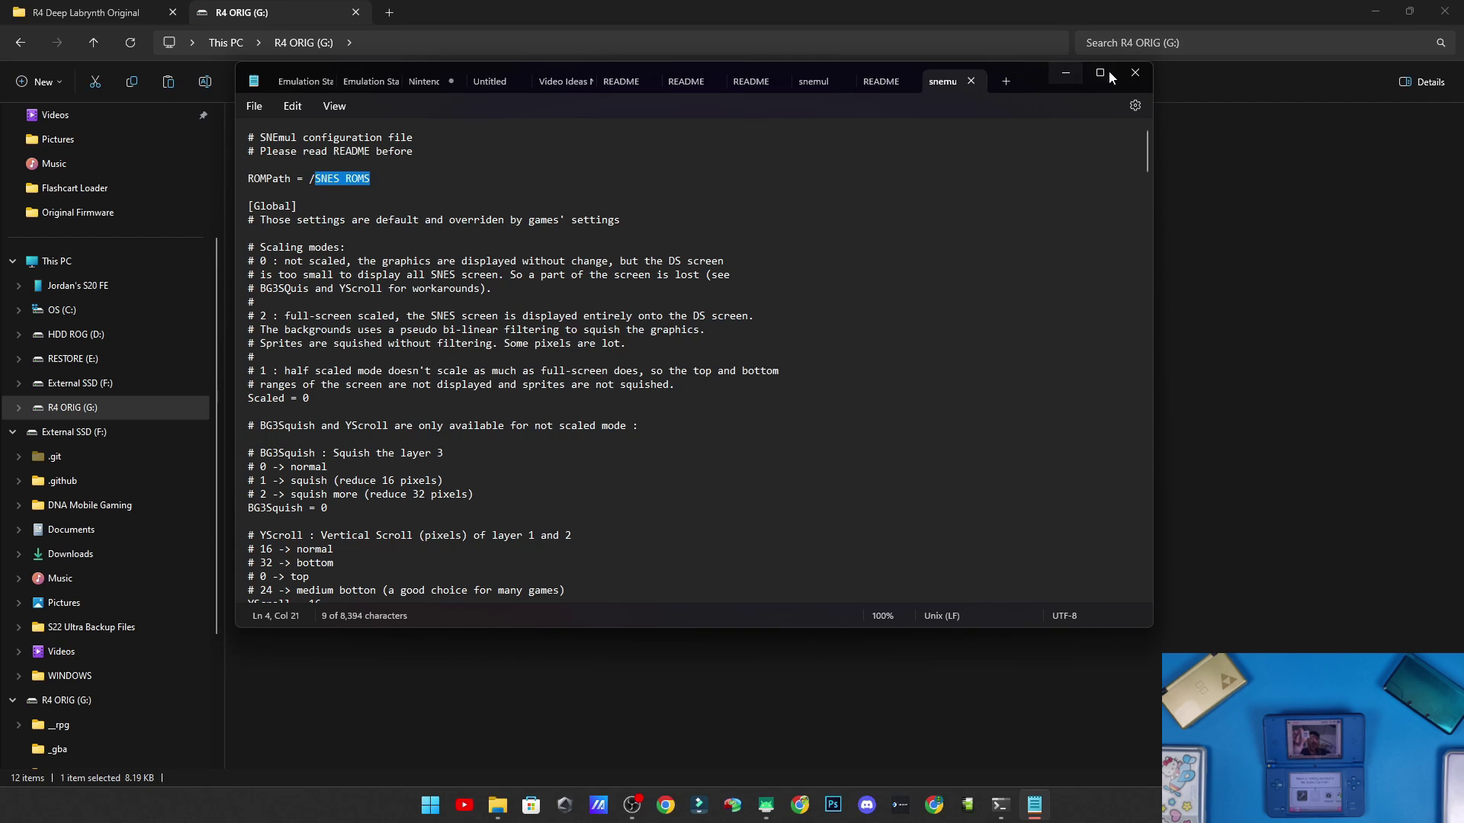
left_click(1135, 72)
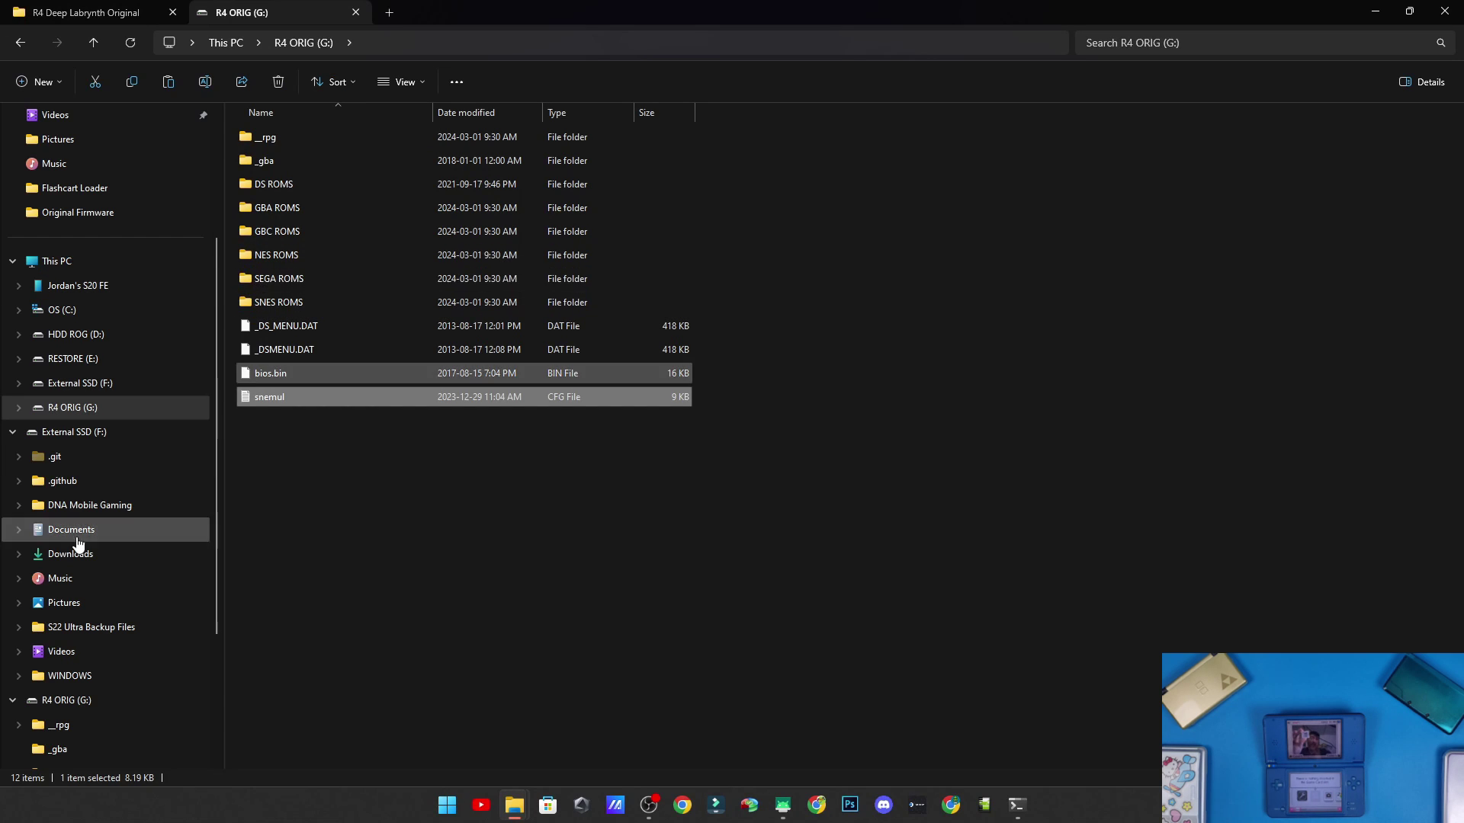
Step: Look into the DS ROMS and GBA ROMS folders on the R4 ORIG (G:) drive, returning to the root after each
double_click(341, 186)
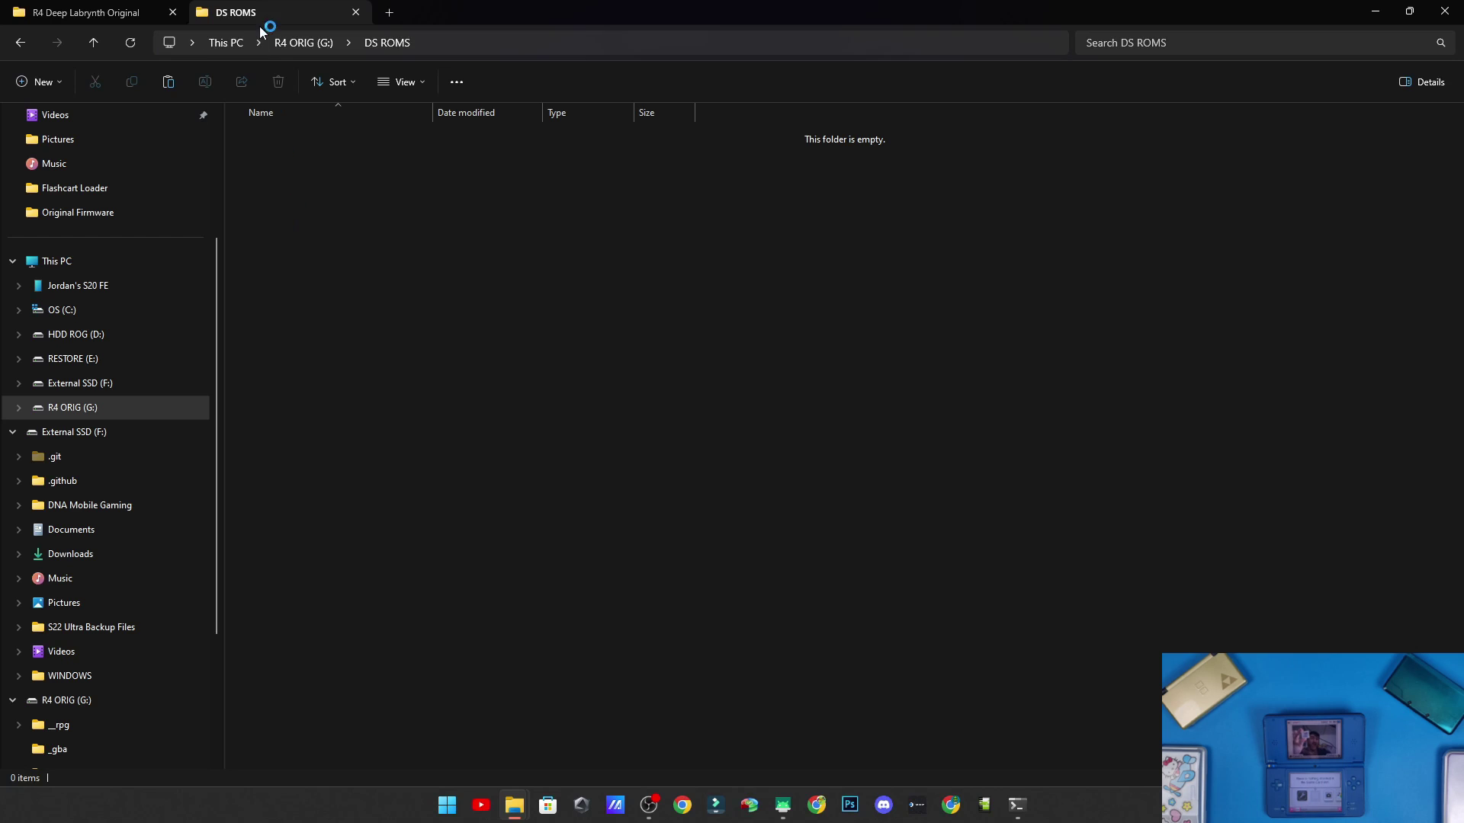
left_click(307, 43)
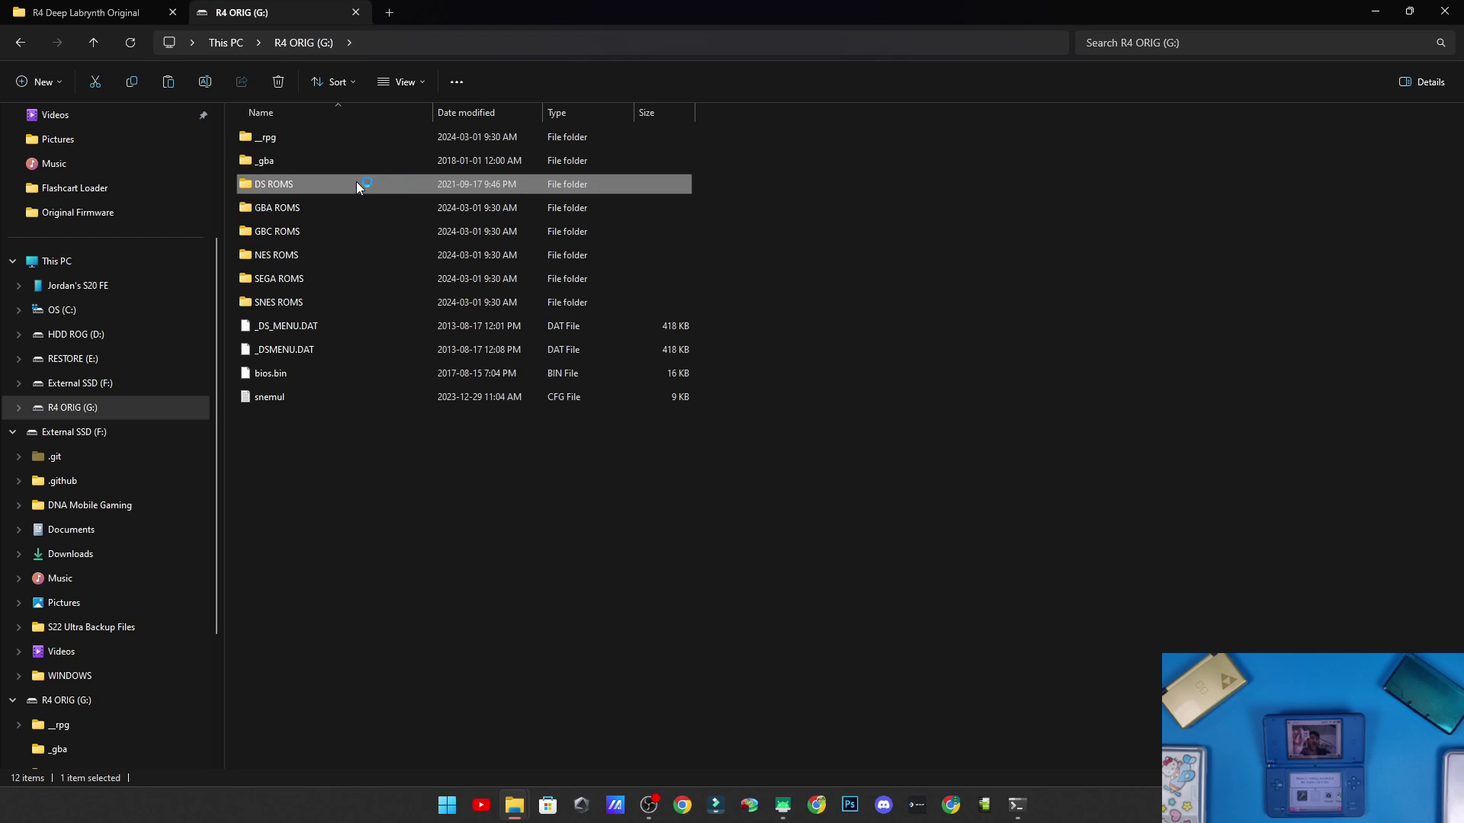
double_click(327, 209)
left_click(313, 48)
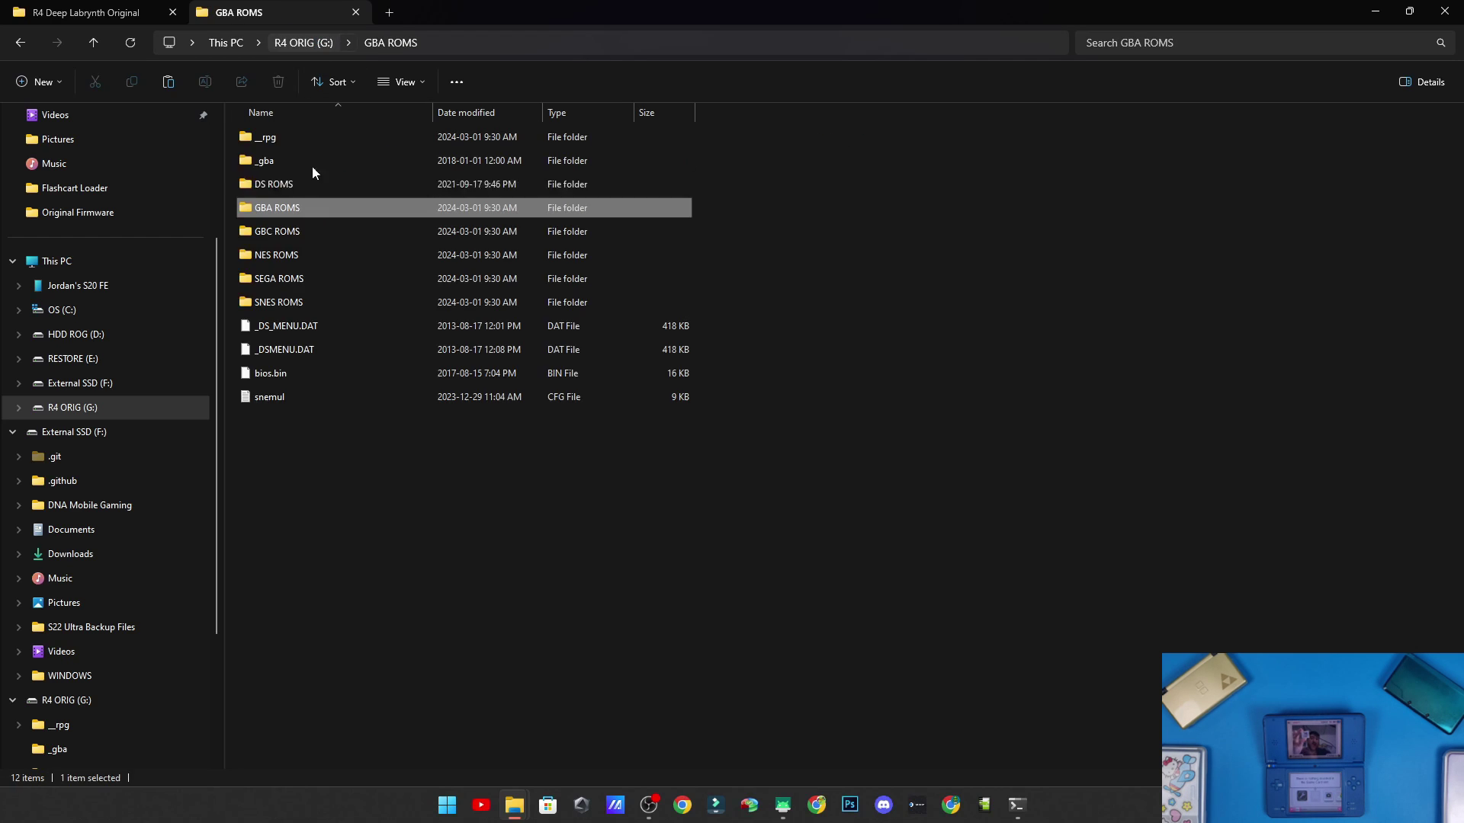
Step: Examine the emulator files in the GBC ROMS folder and return to the root of the R4 ORIG (G:) drive
left_click(295, 232)
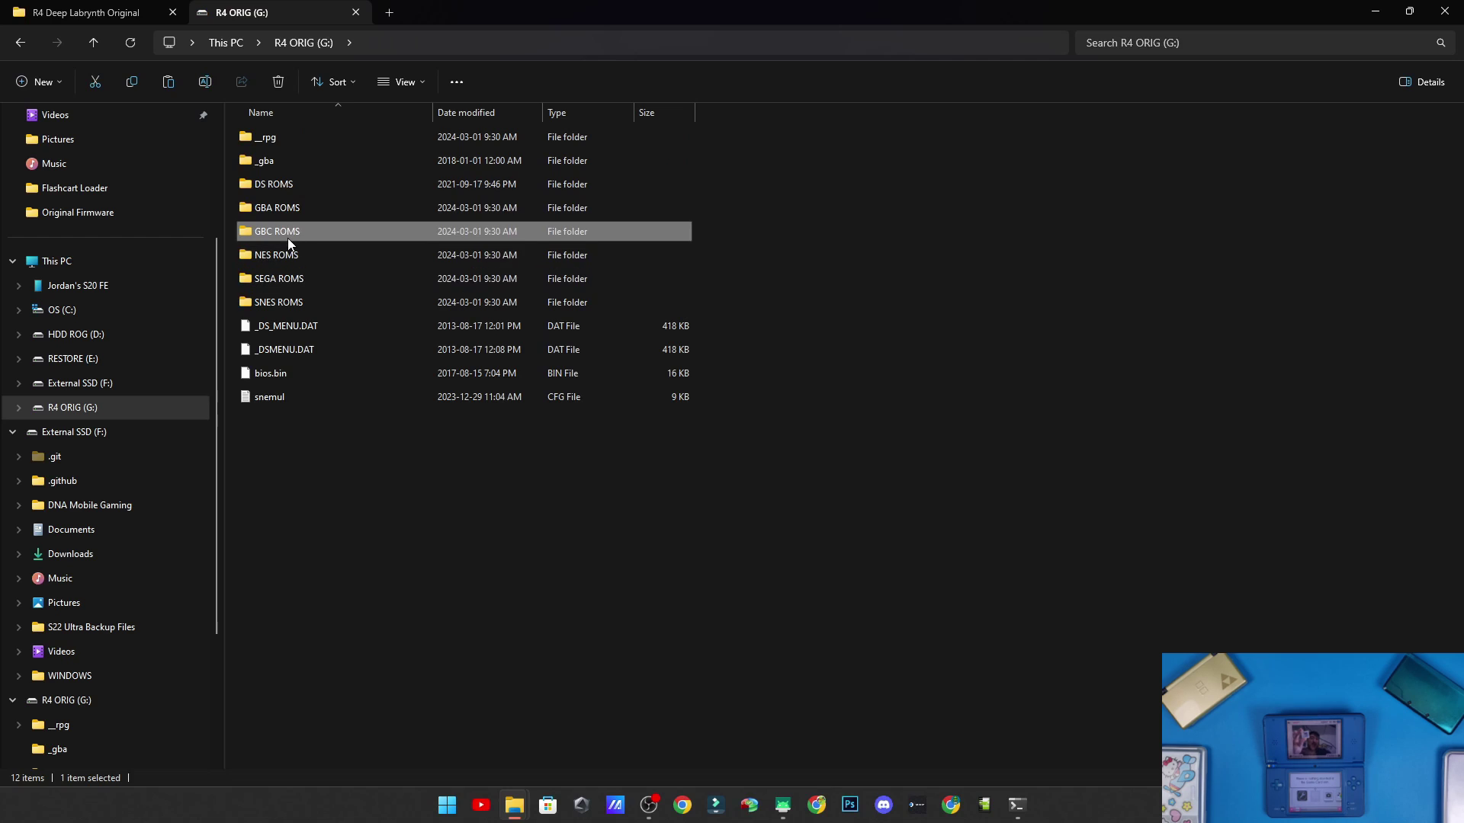
double_click(294, 232)
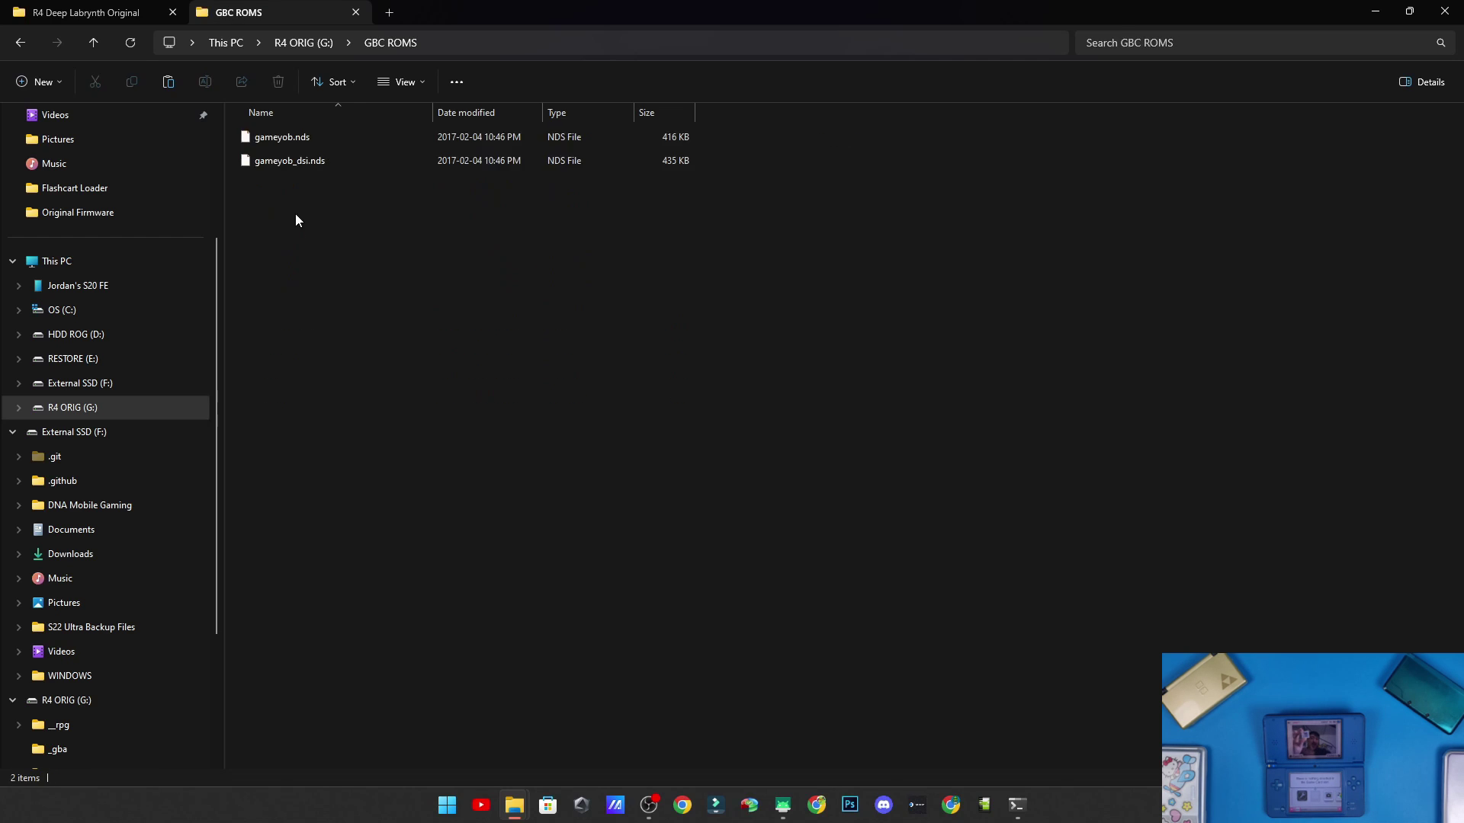
left_click(316, 44)
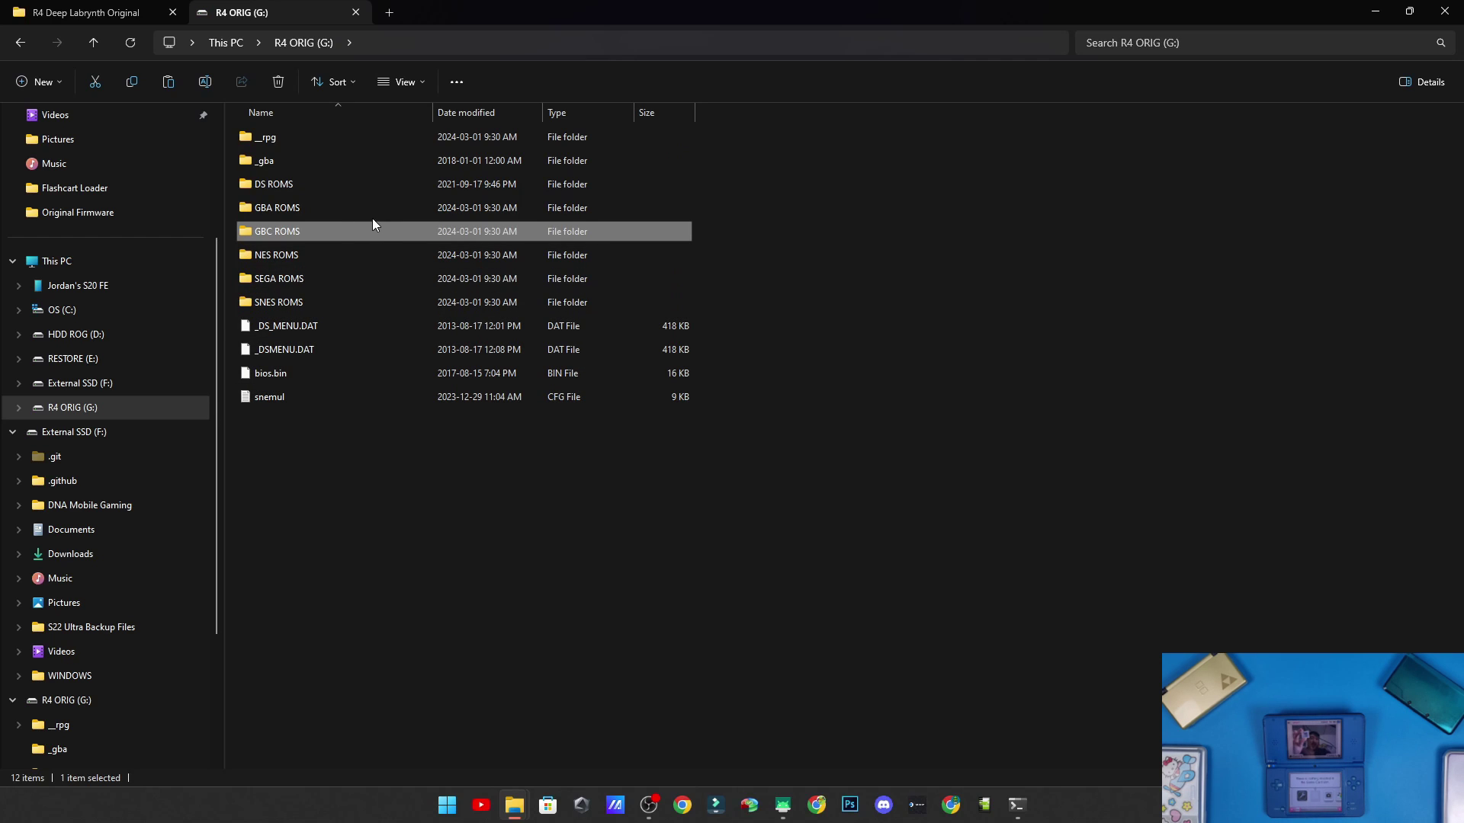
double_click(340, 231)
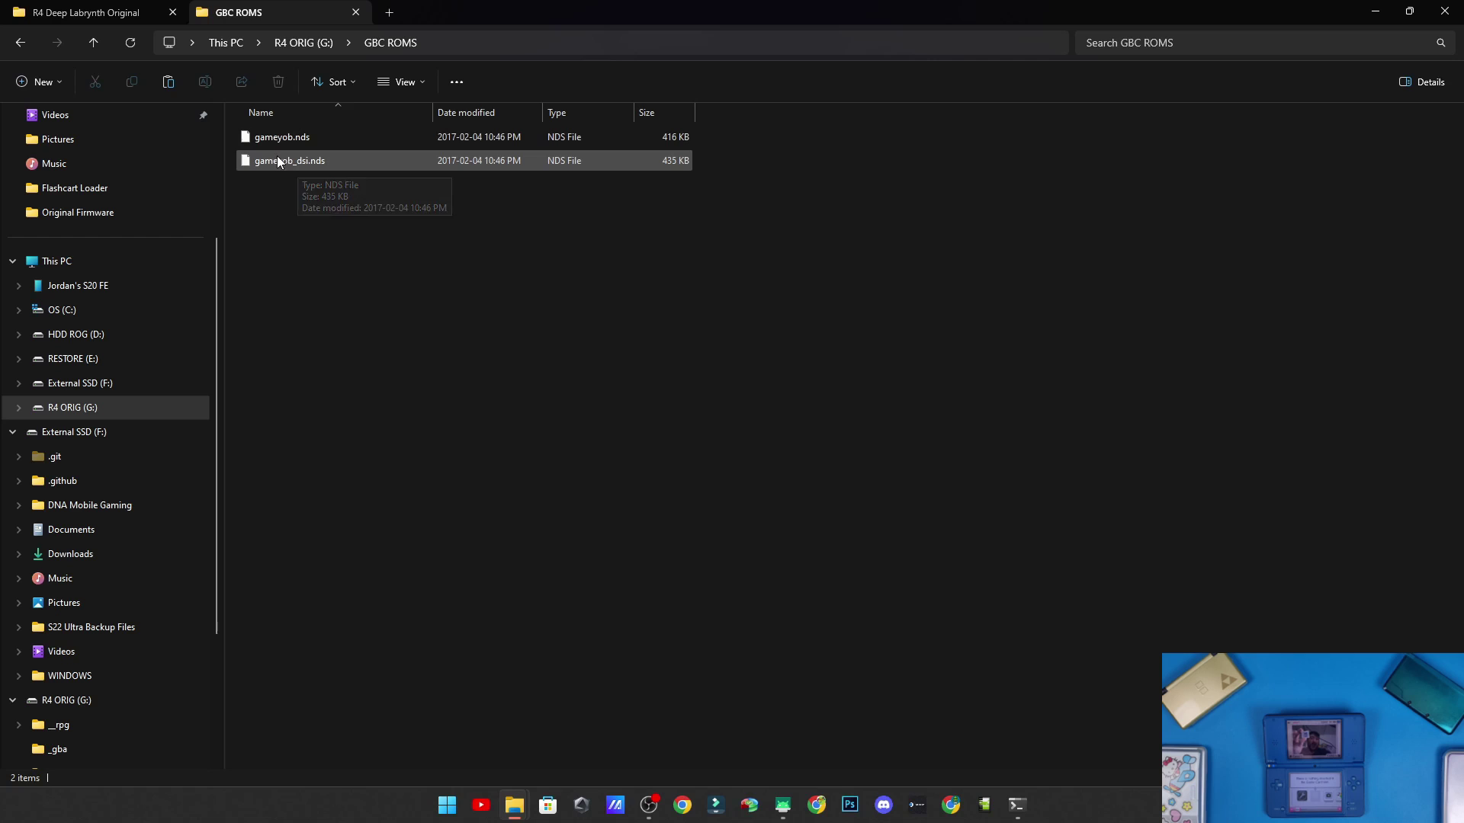
left_click(294, 42)
Step: Look through the NES ROMS, SEGA ROMS and SNES ROMS folders in turn, returning to the drive's root after each
double_click(315, 252)
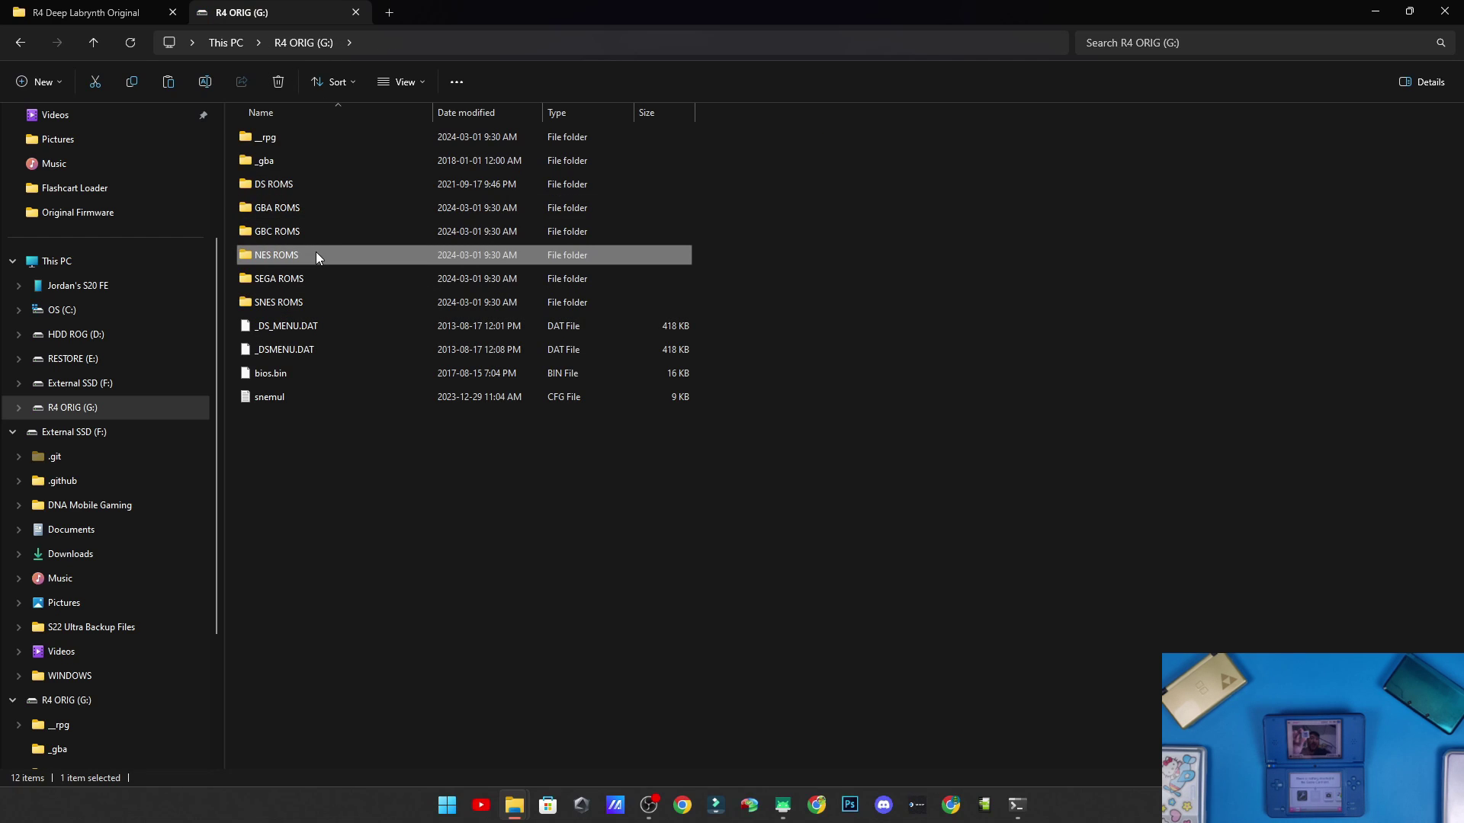
left_click(303, 44)
double_click(317, 283)
left_click(303, 44)
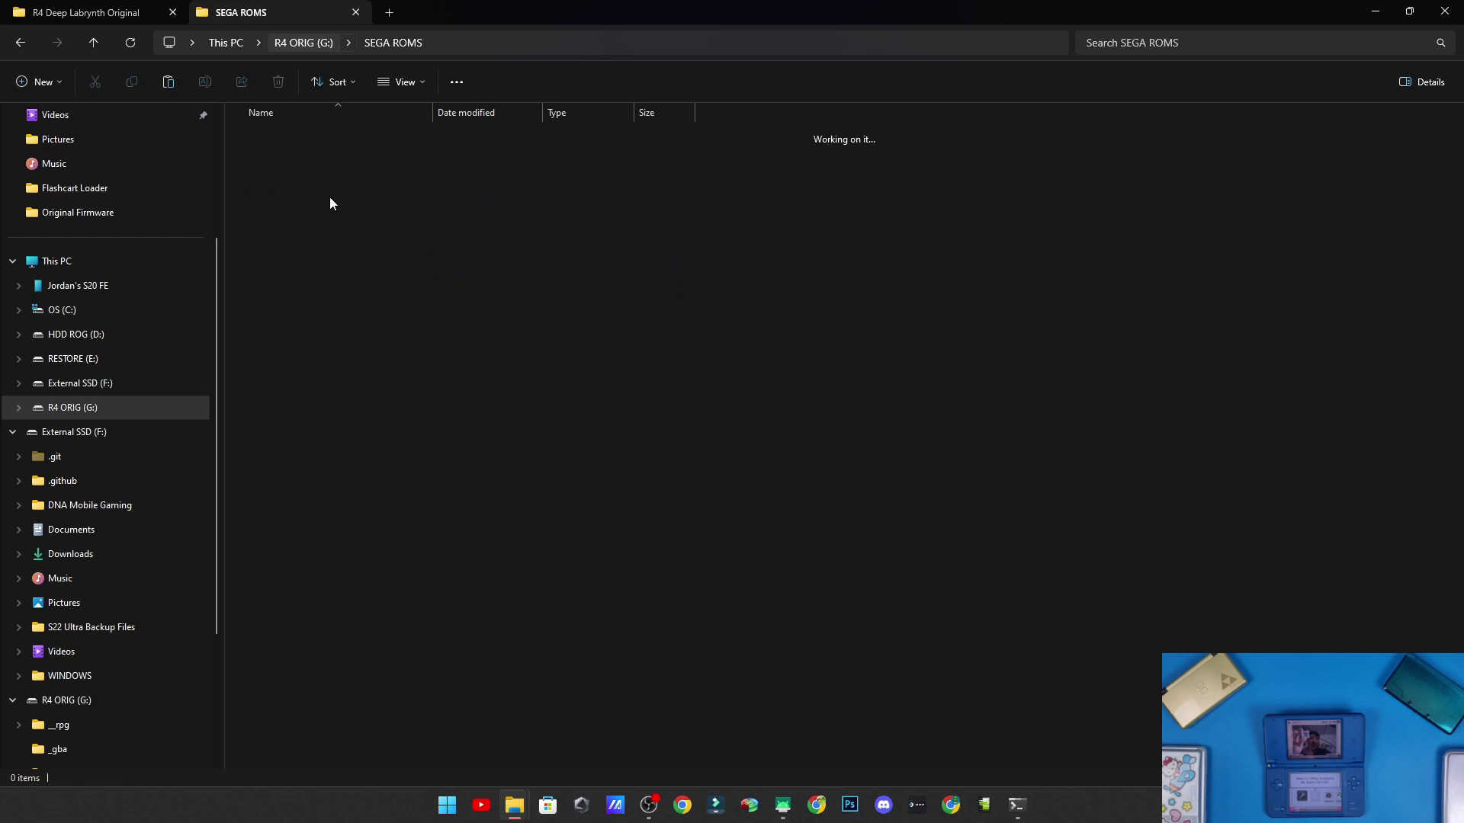
double_click(314, 300)
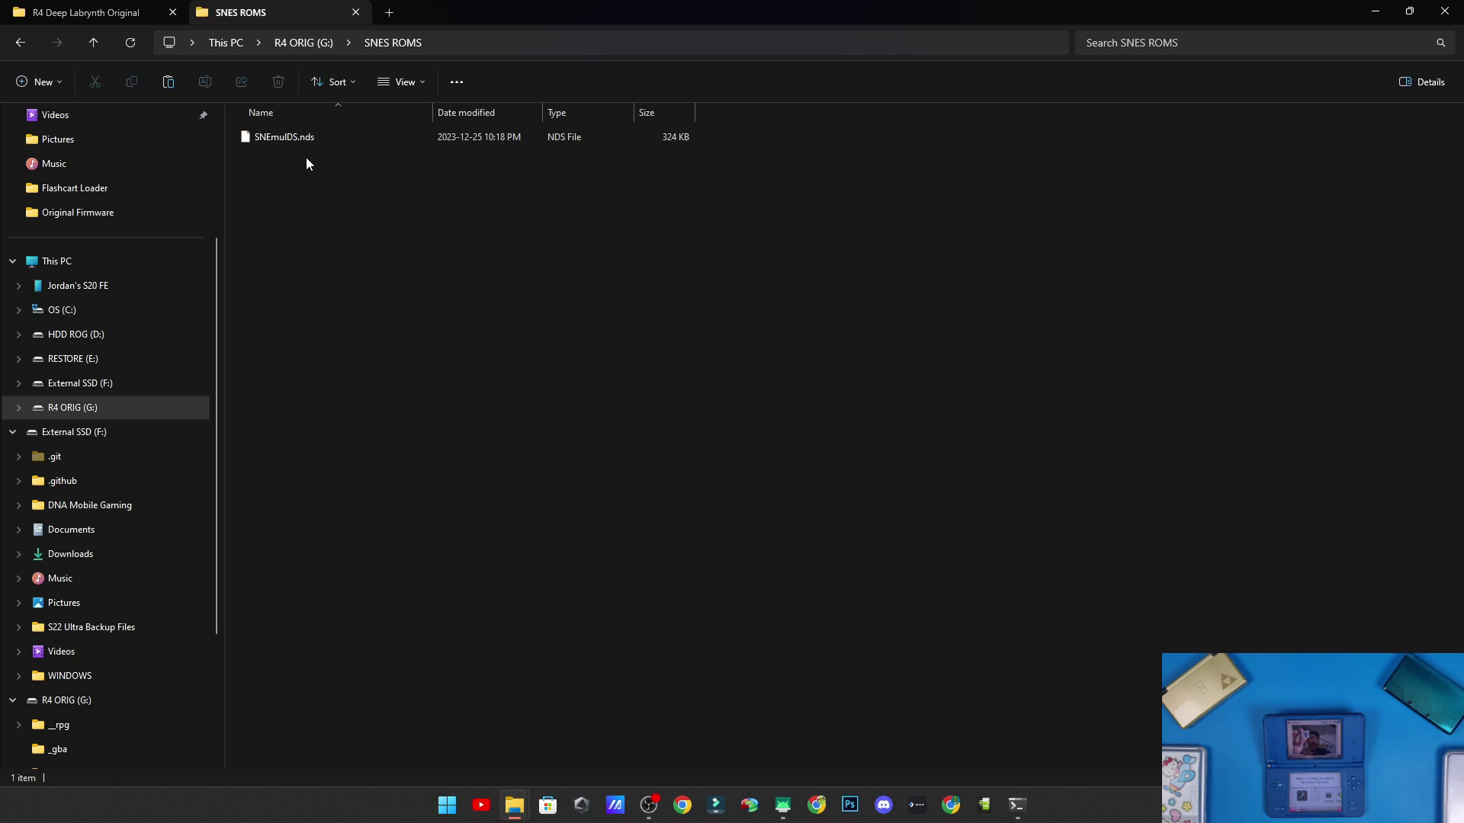
left_click(302, 44)
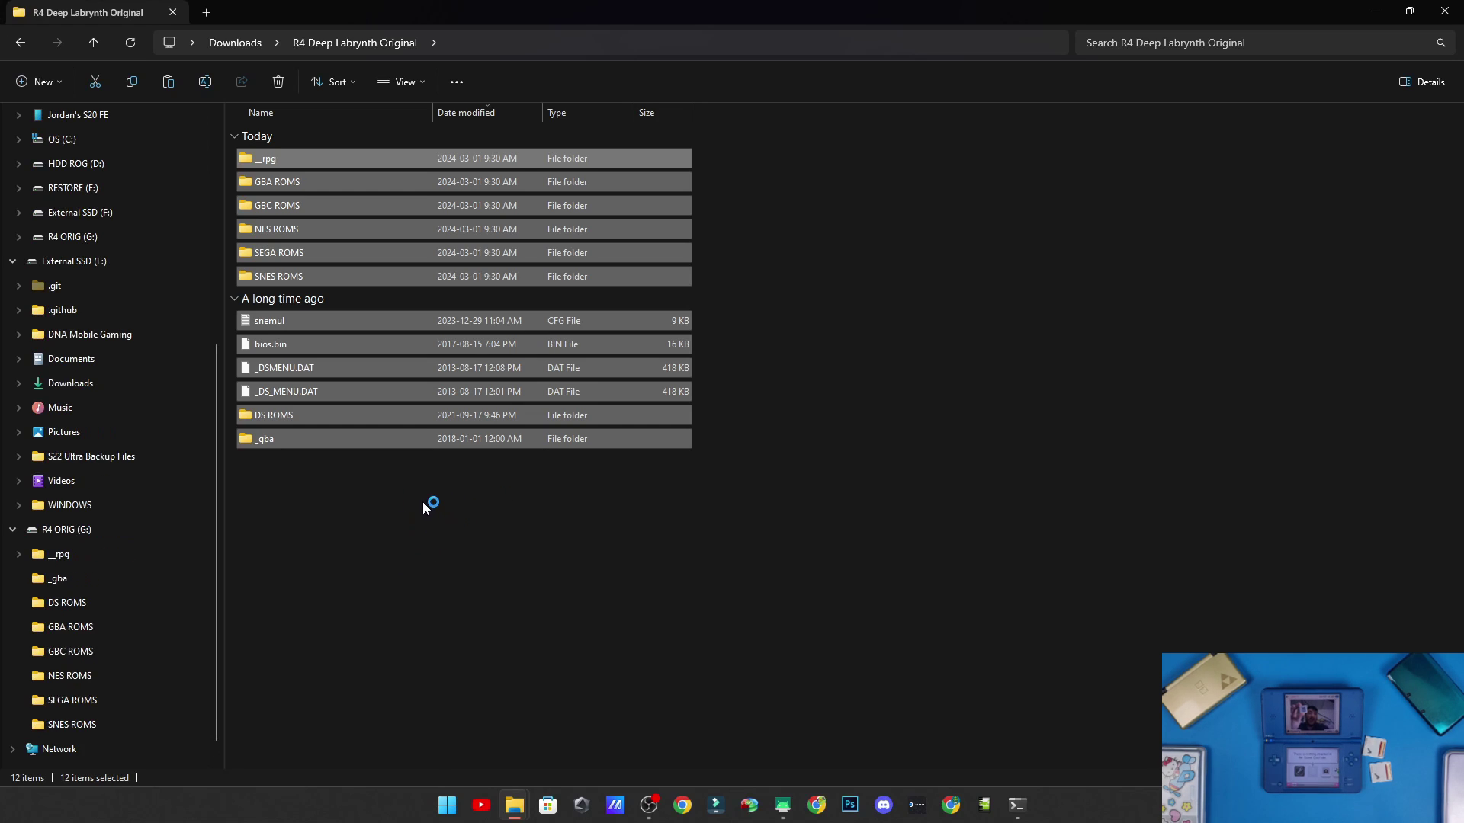
Step: Show the R4 ORIG (G:) drive in a maximized window and open the HDD ROG (D:) drive in a second tab
left_click(392, 534)
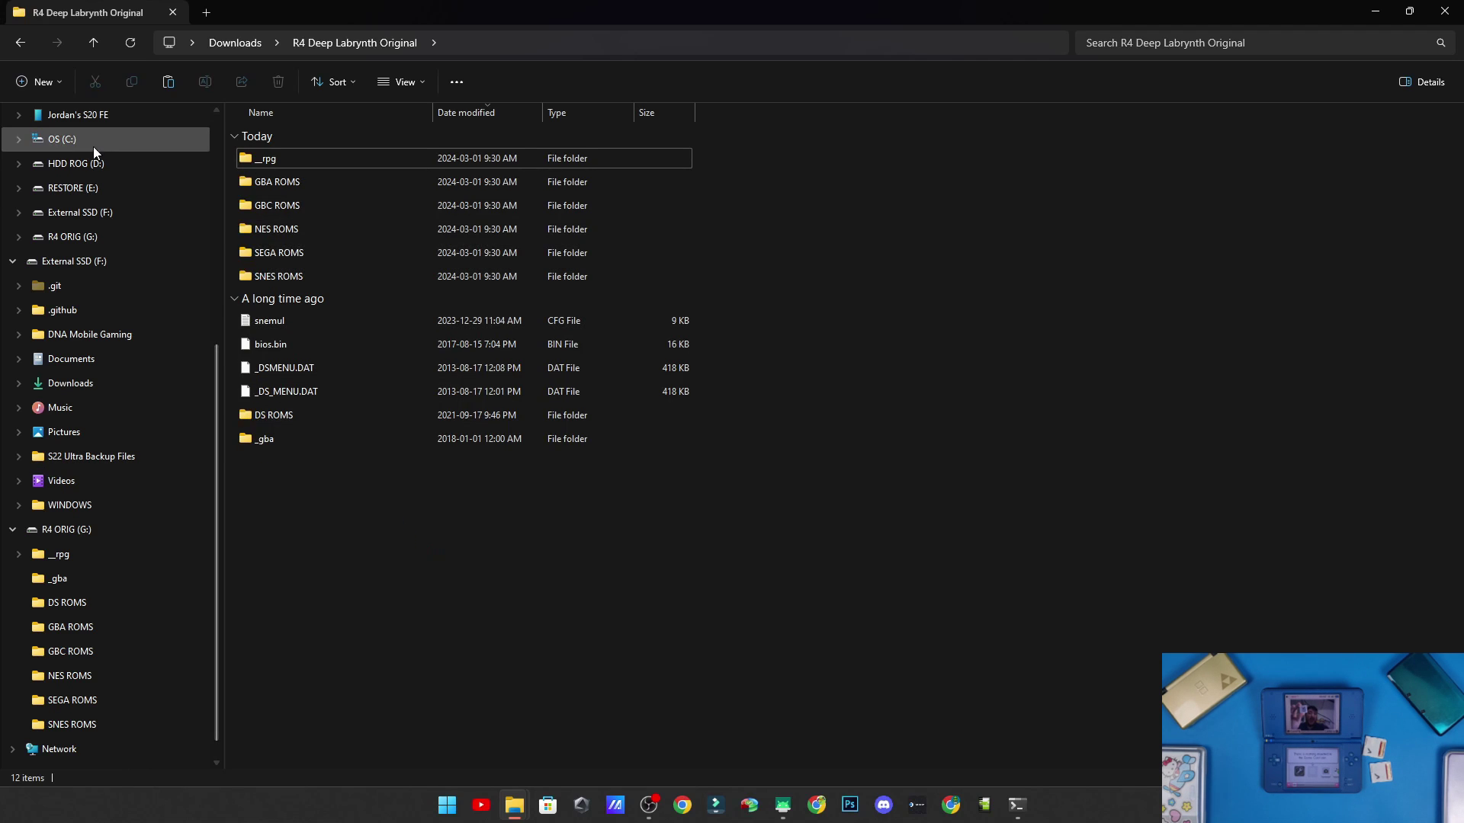
left_click(117, 528)
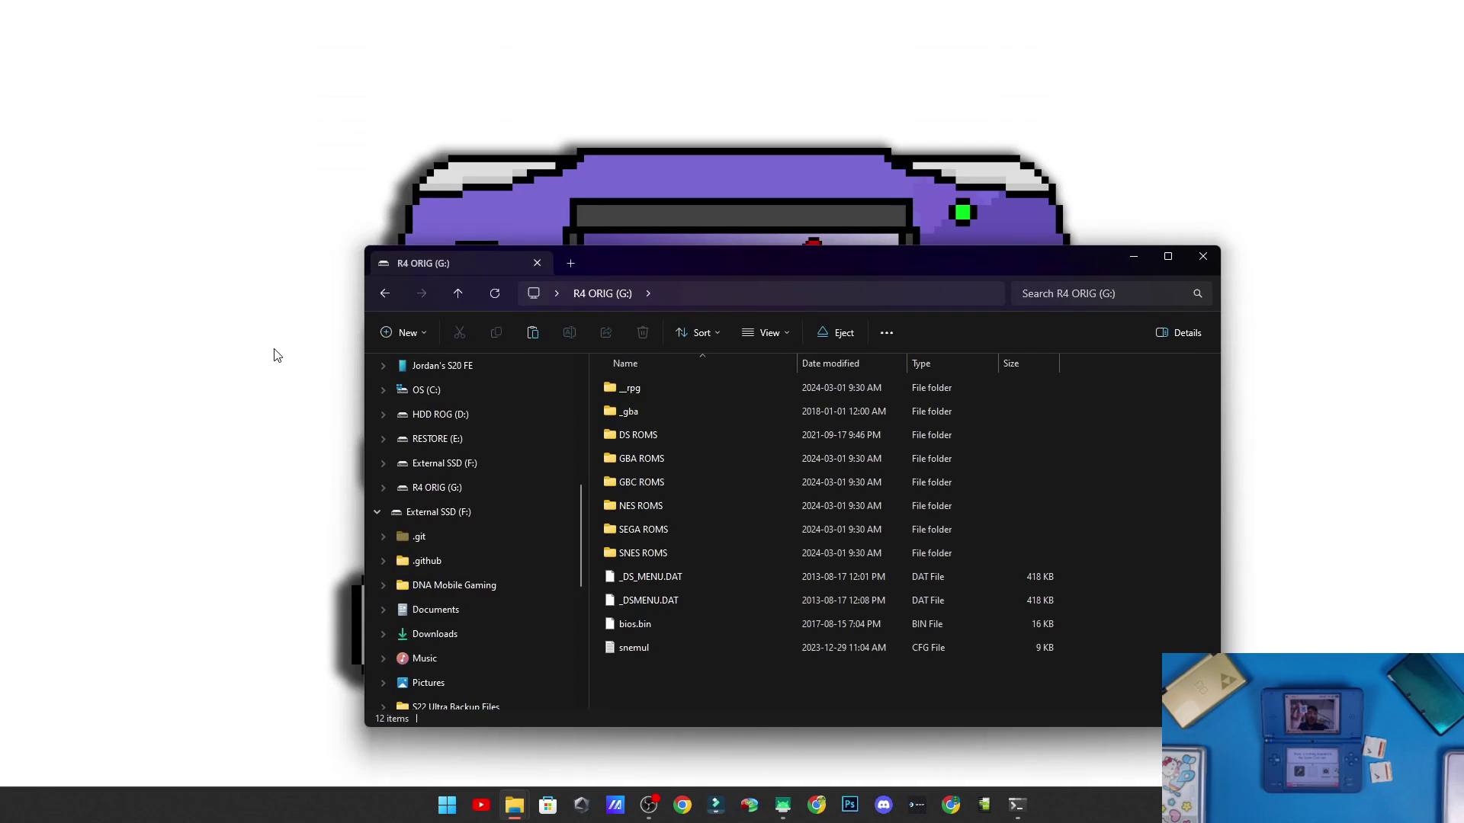
double_click(962, 257)
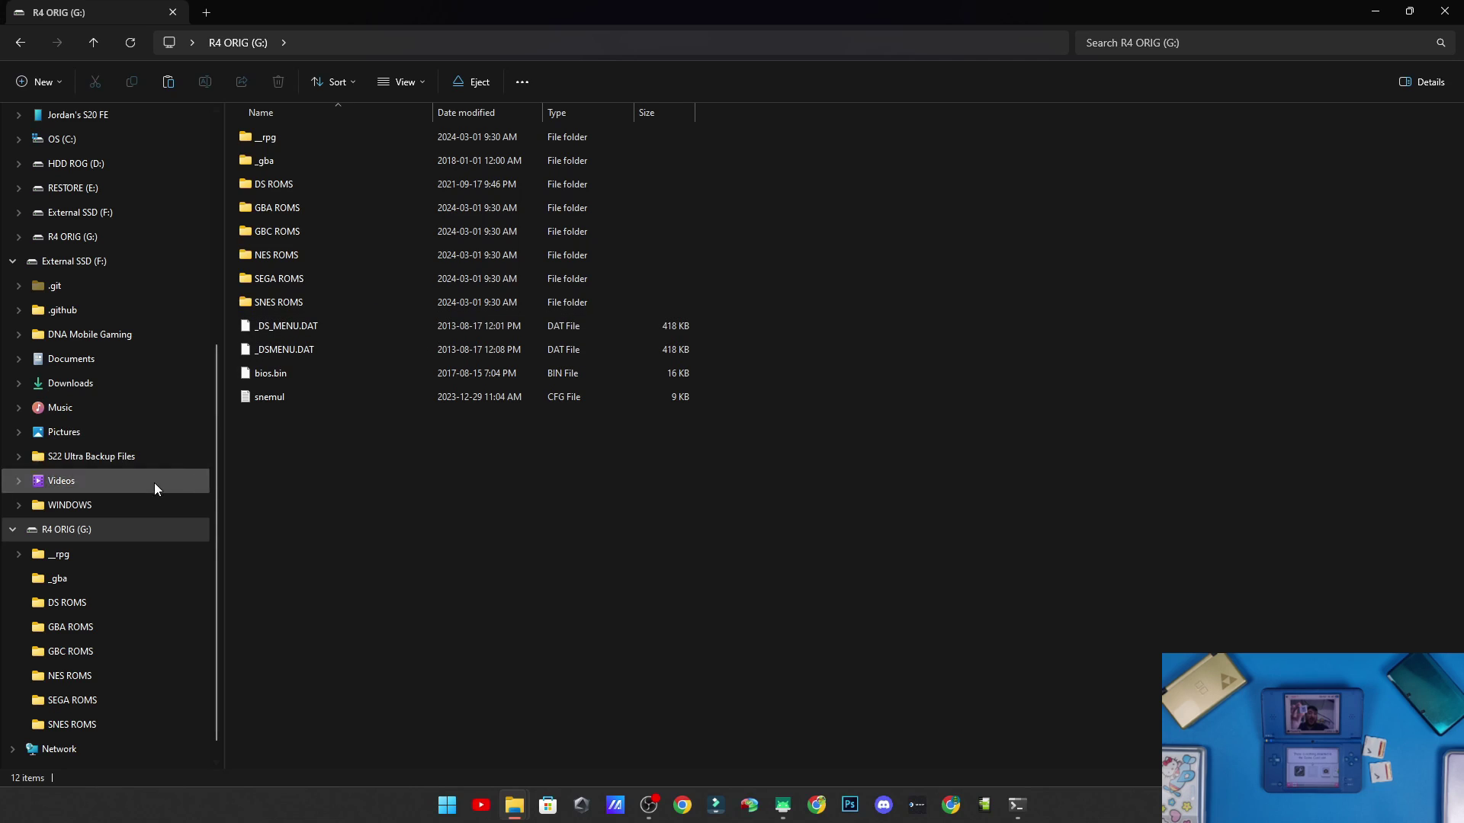
left_click(206, 12)
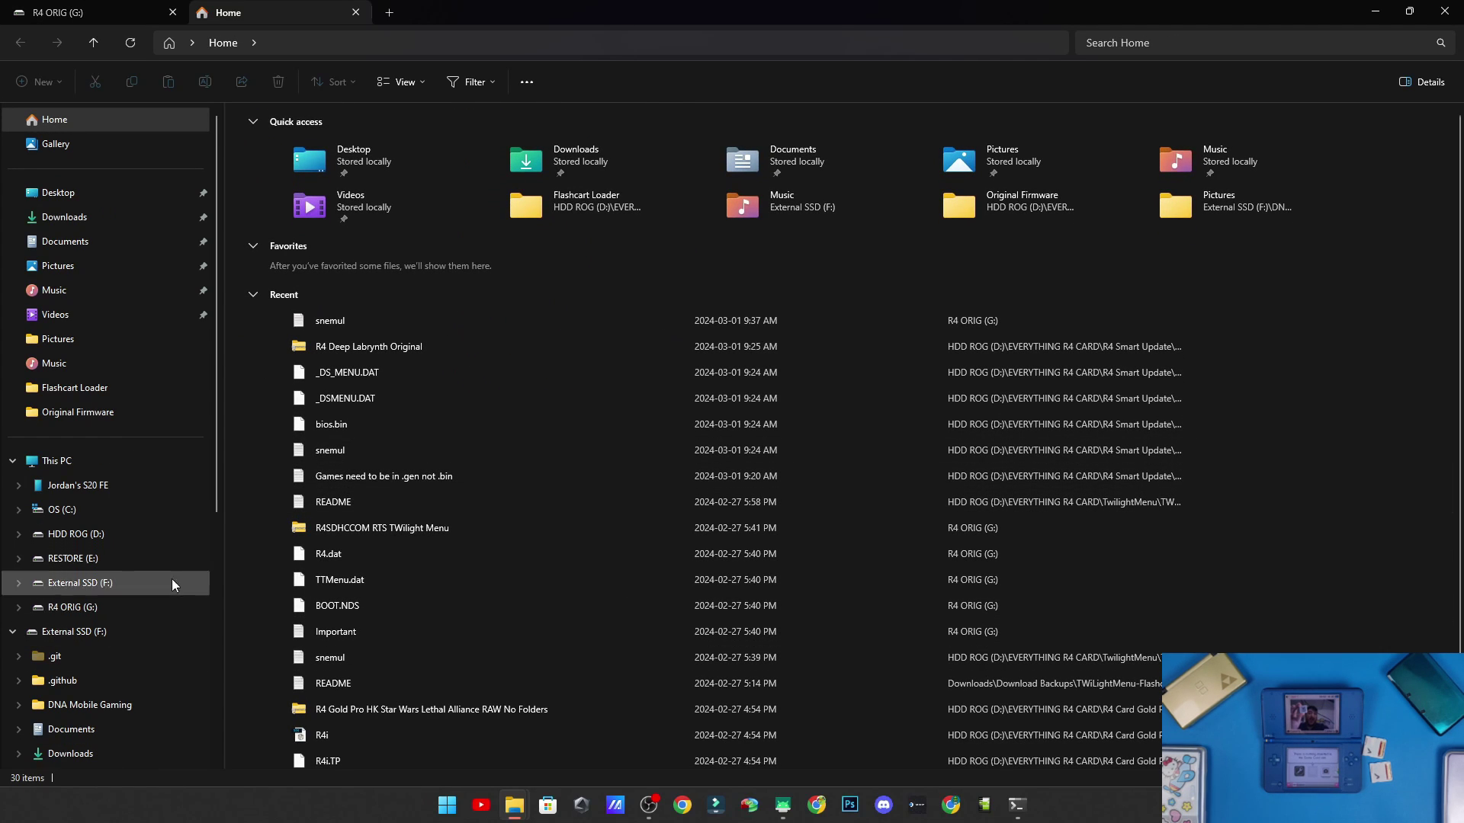
left_click(76, 534)
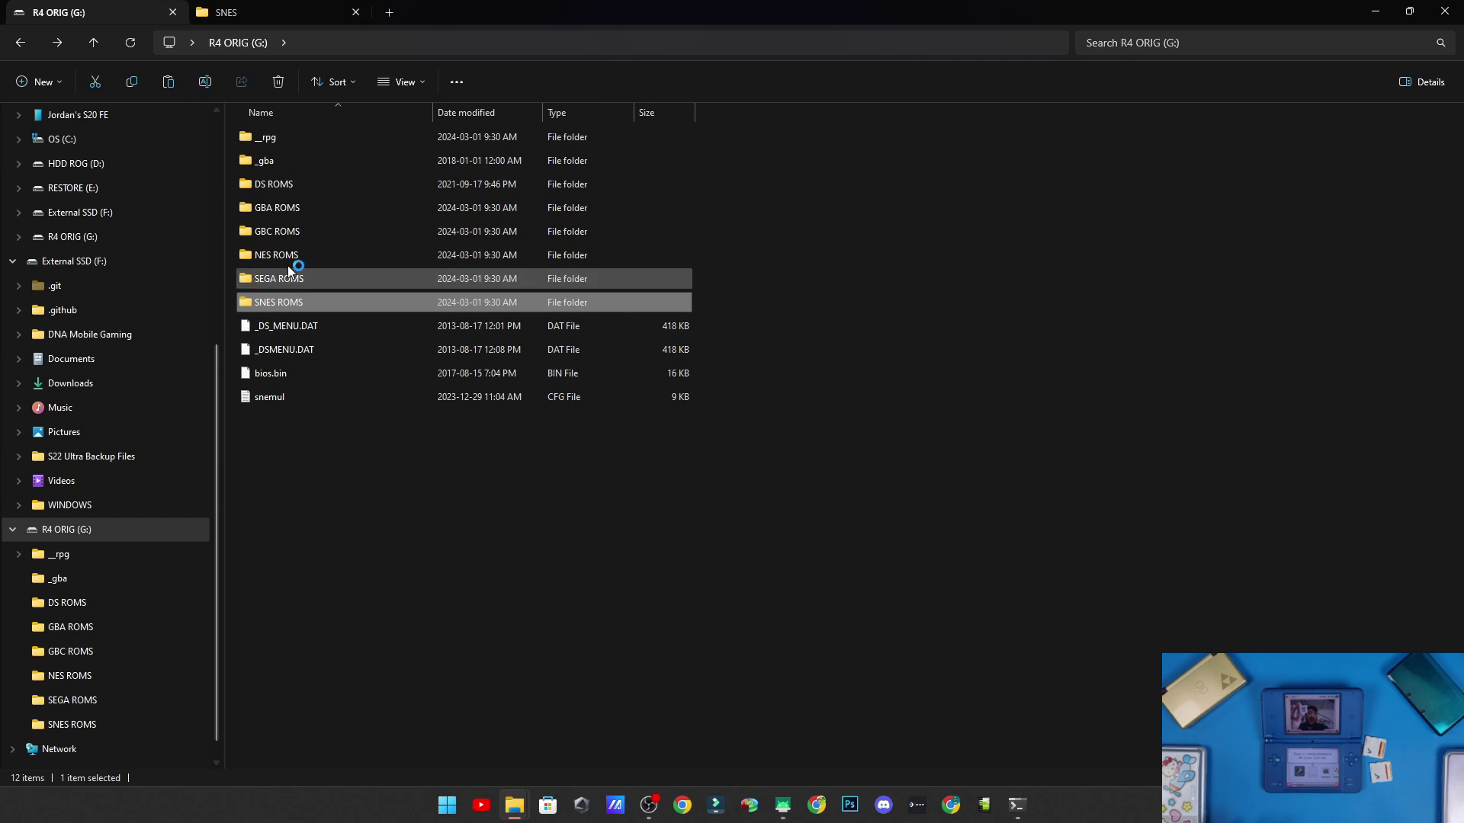
Step: Check the game files in the SNES ROMS and DS ROMS folders on the R4 ORIG (G:) drive, returning to the root
double_click(282, 303)
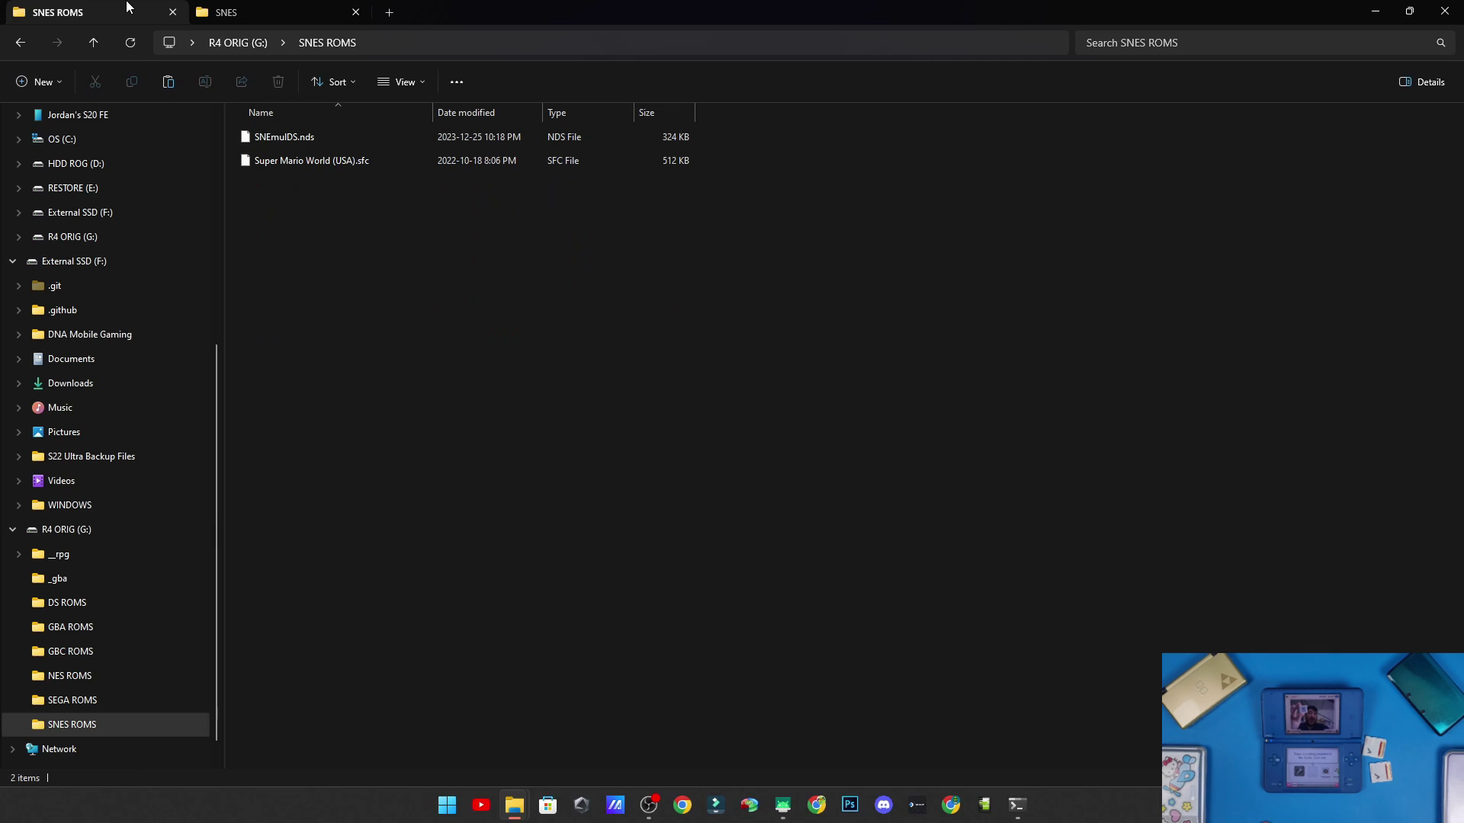
left_click(20, 46)
double_click(340, 190)
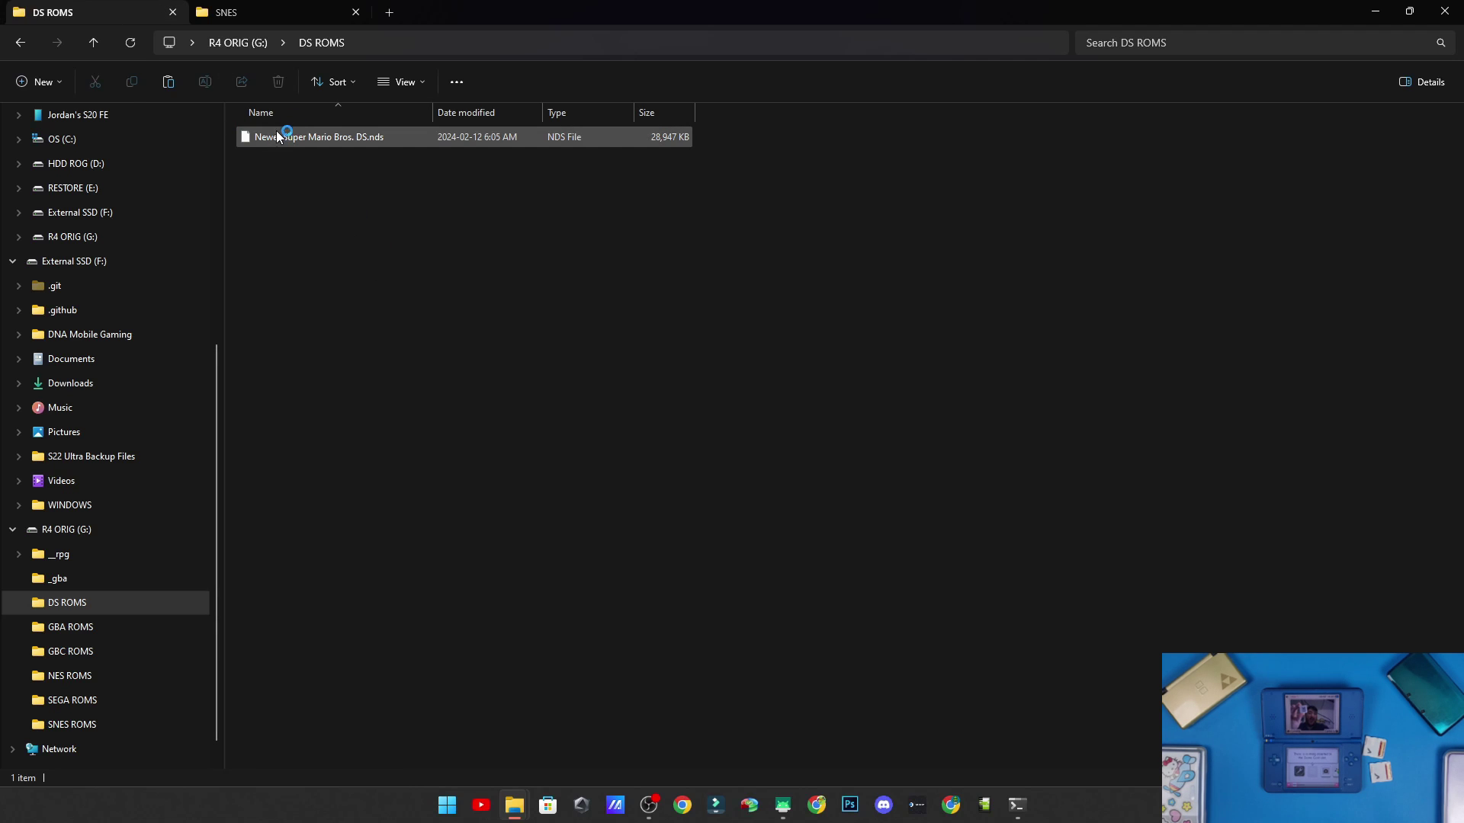
key("alt+Left")
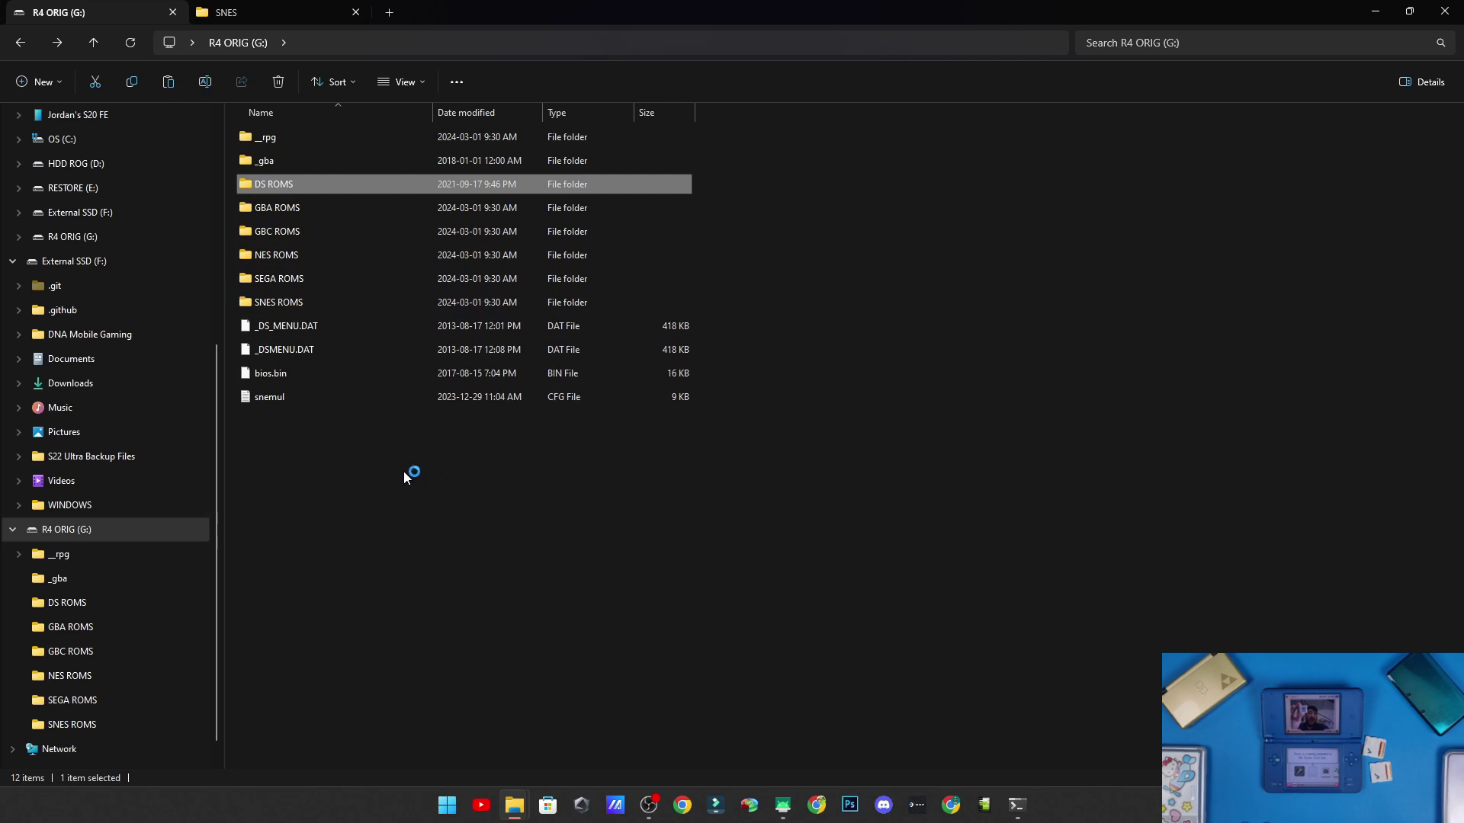
left_click(285, 303)
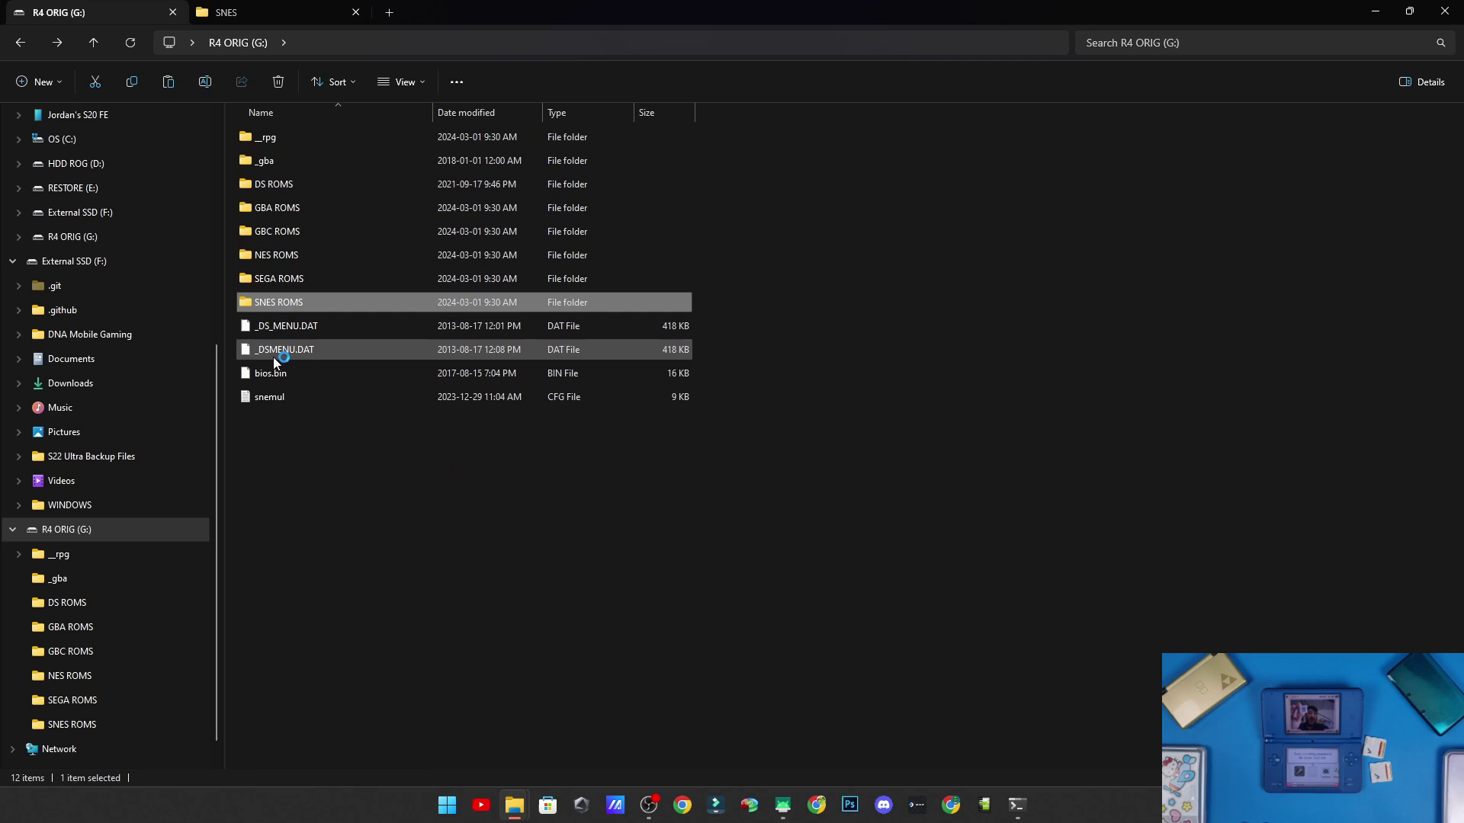
left_click(267, 185)
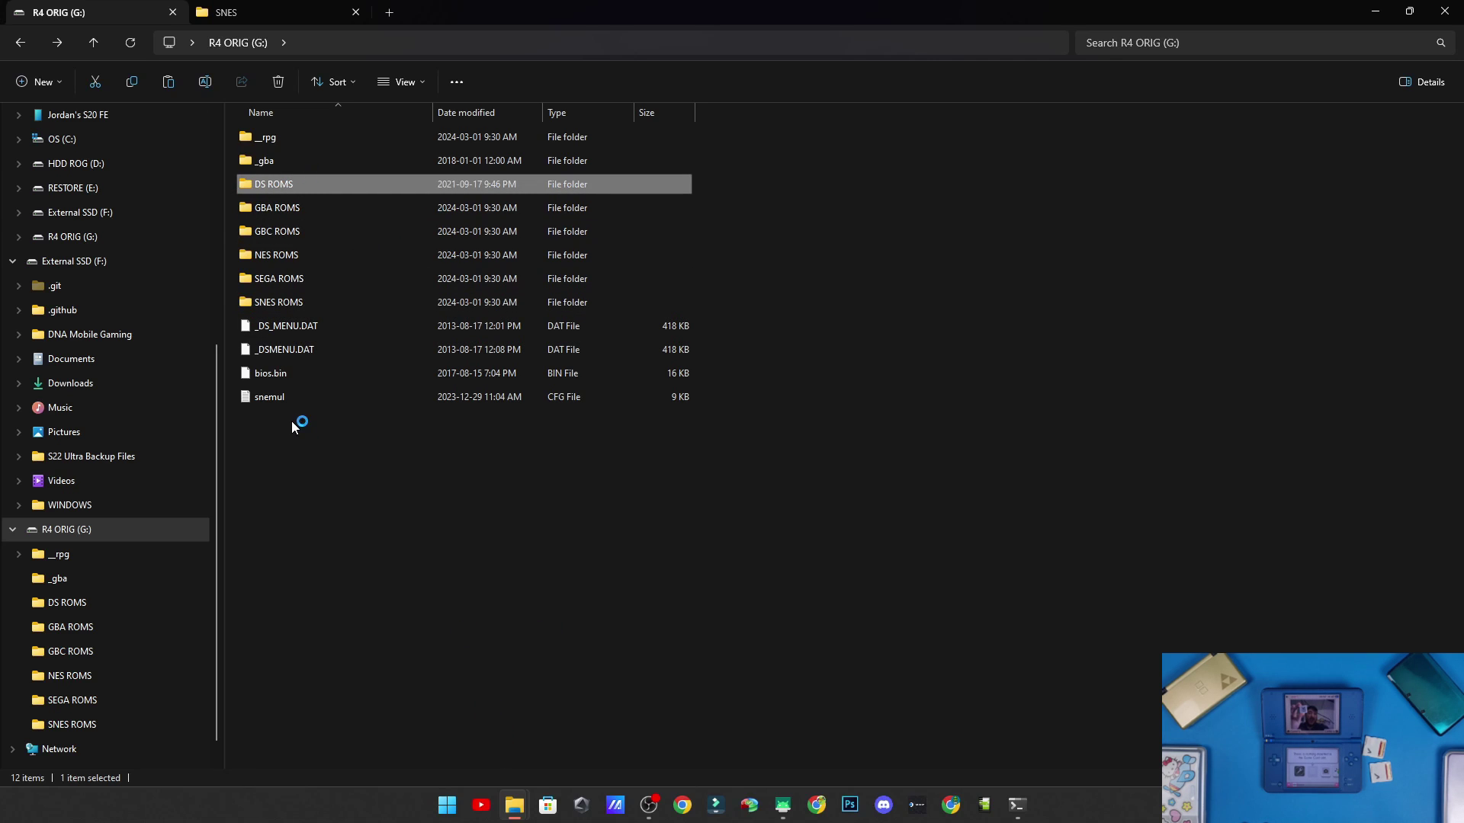